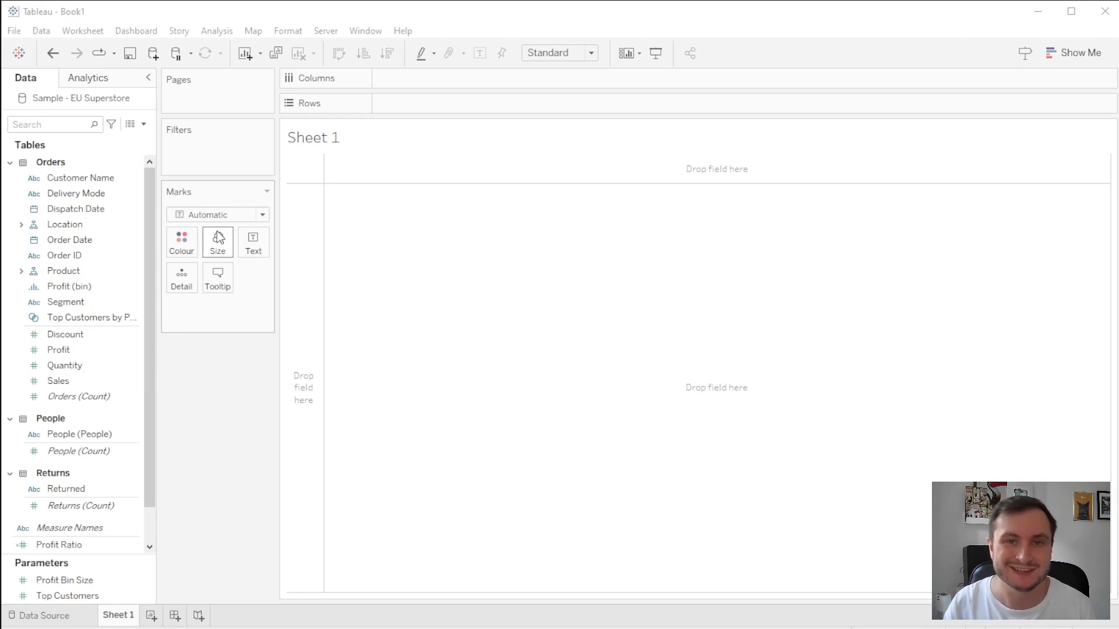
Create a new parameter and name it p.Date_Granularity
click(143, 123)
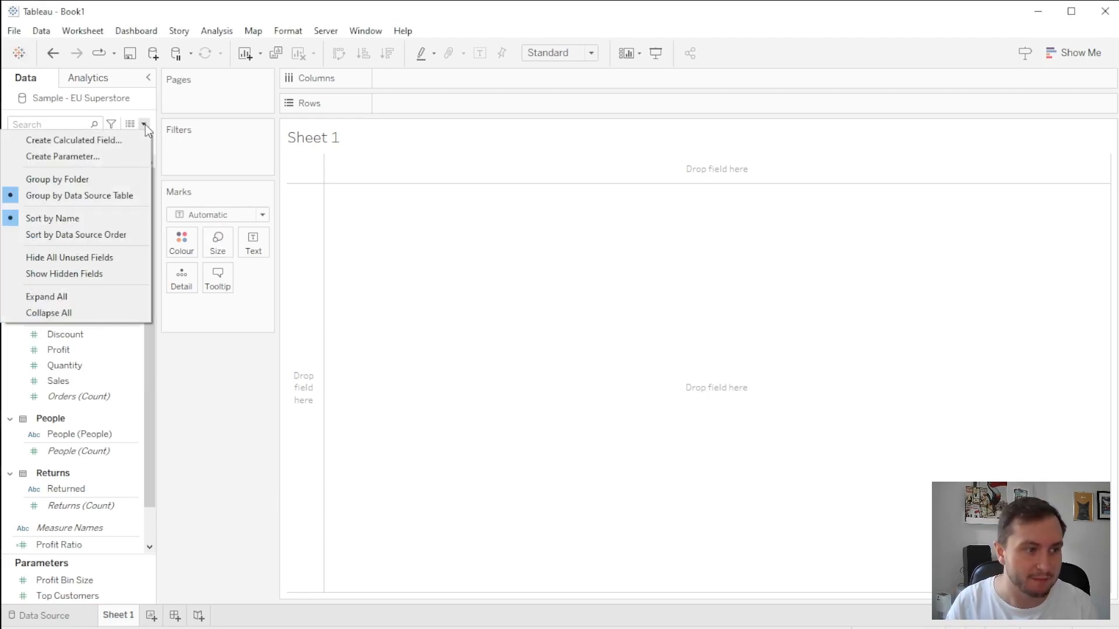
click(87, 157)
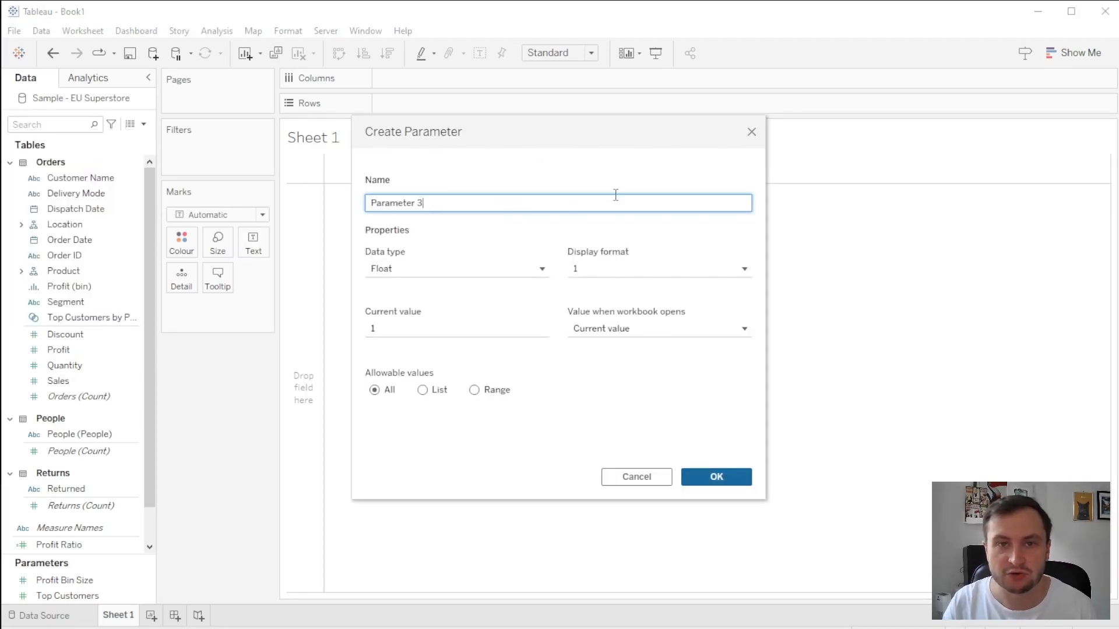
drag(467, 204, 349, 208)
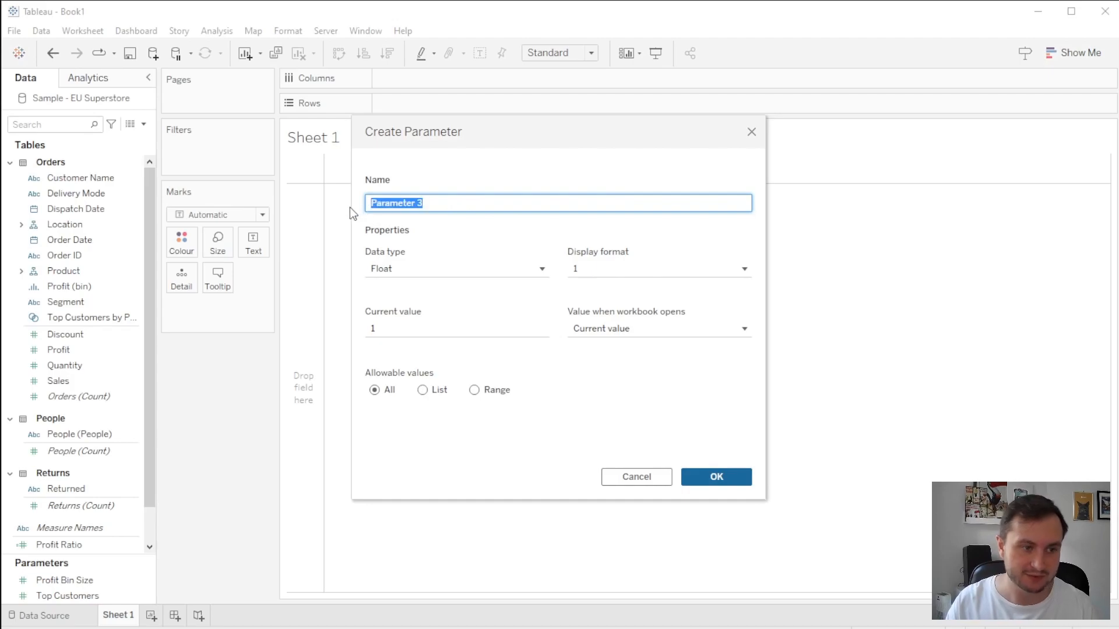
text(p.Dtate_)
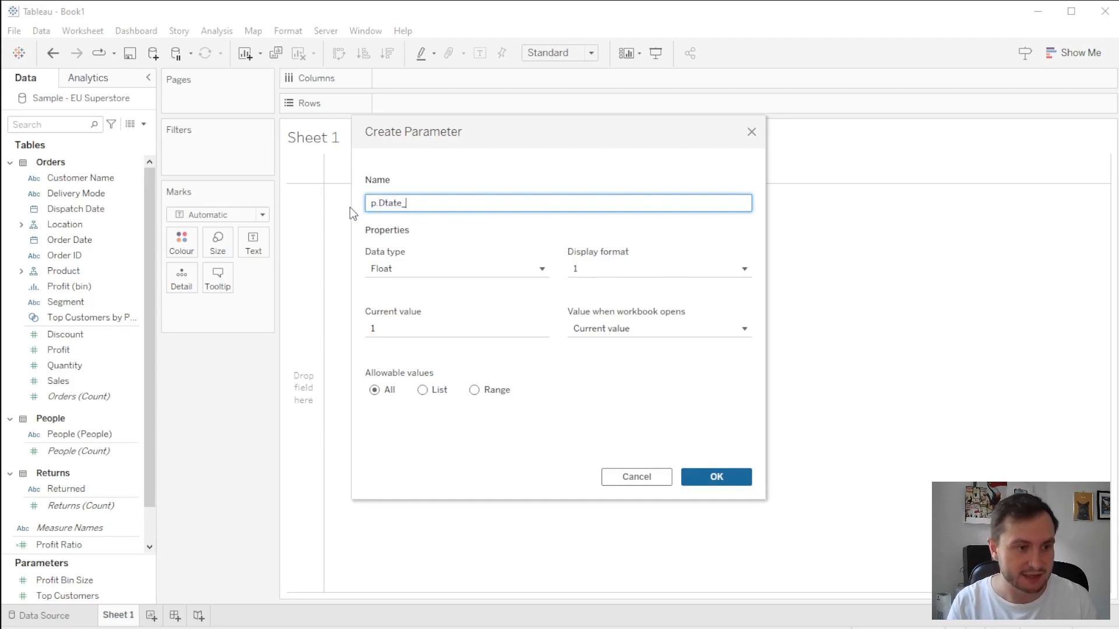
key(BackSpace)
key(BackSpace)
key(BackSpace)
key(BackSpace)
key(BackSpace)
text(ate_G)
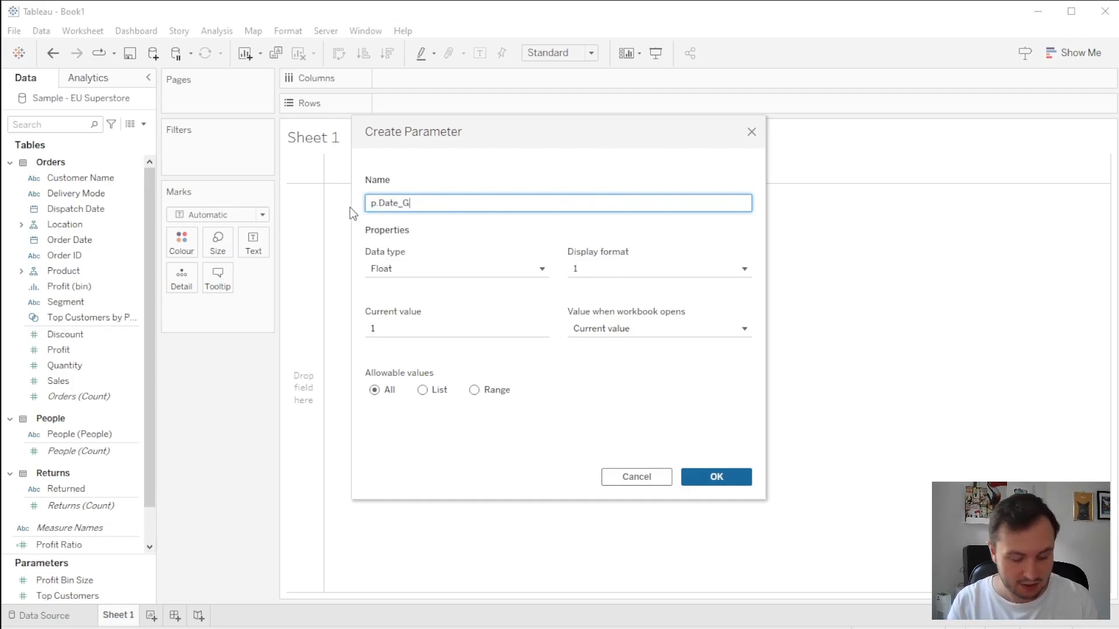
text(ranularity)
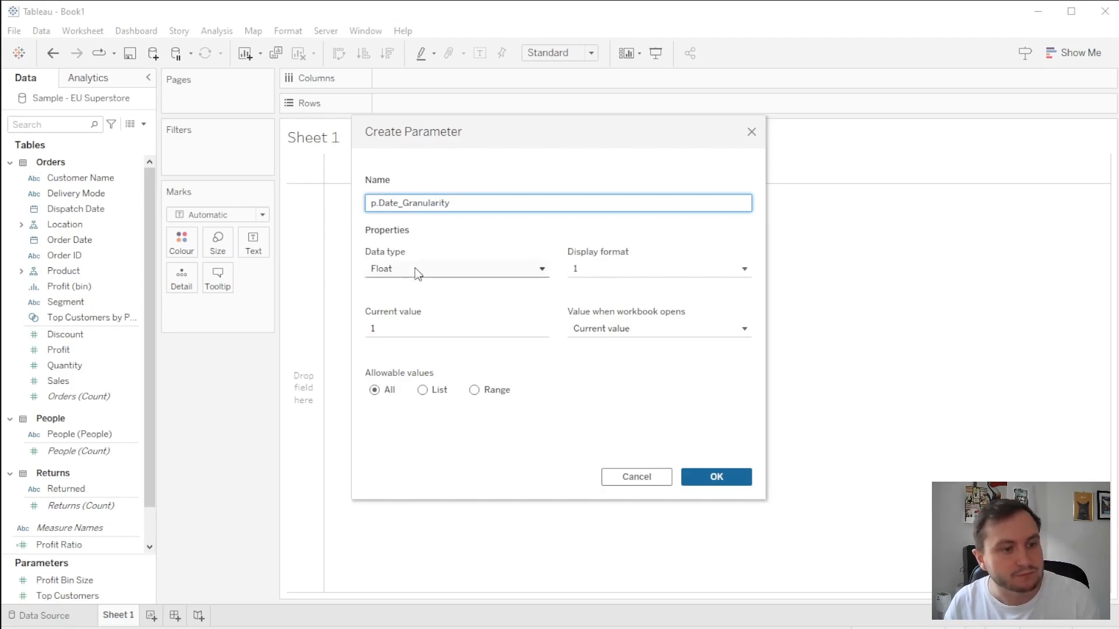
Set the parameter's data type to String and restrict its allowable values to a list
click(397, 273)
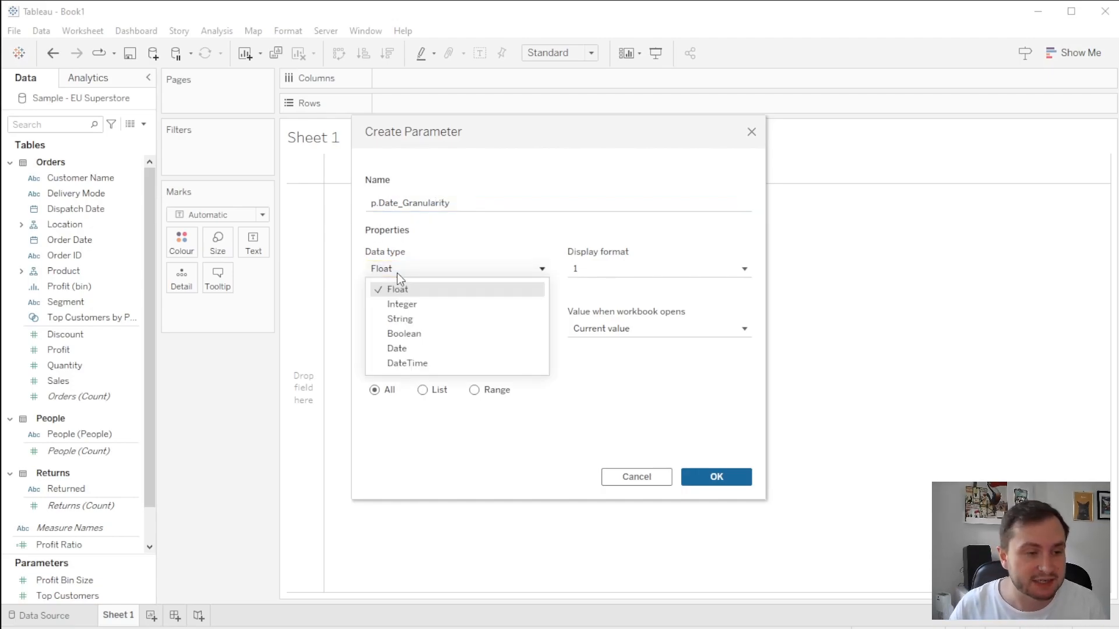
click(400, 316)
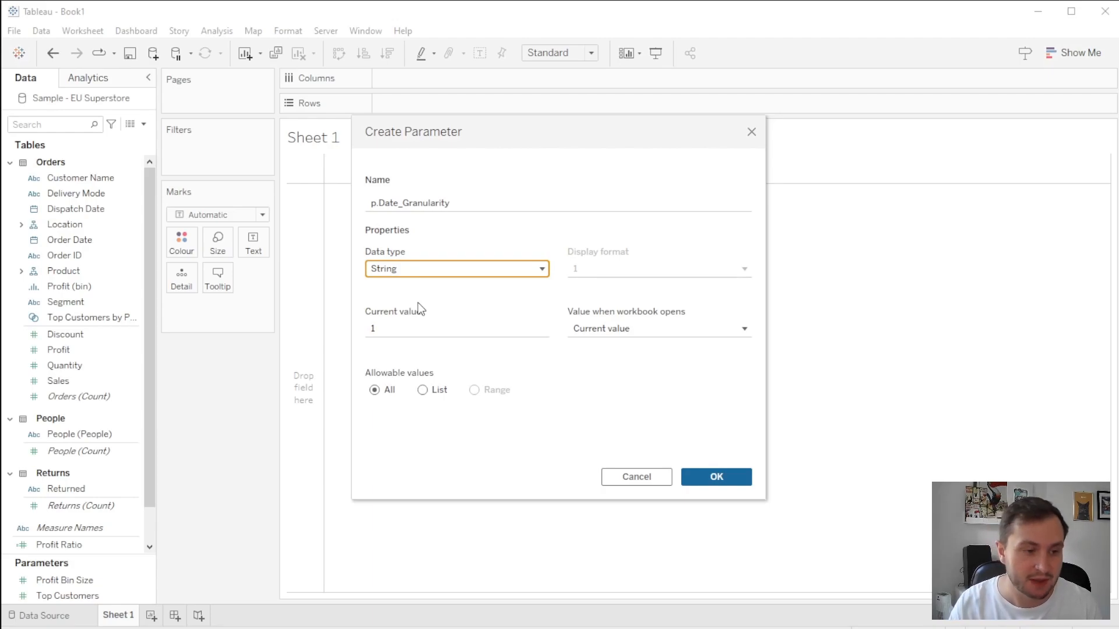
click(422, 389)
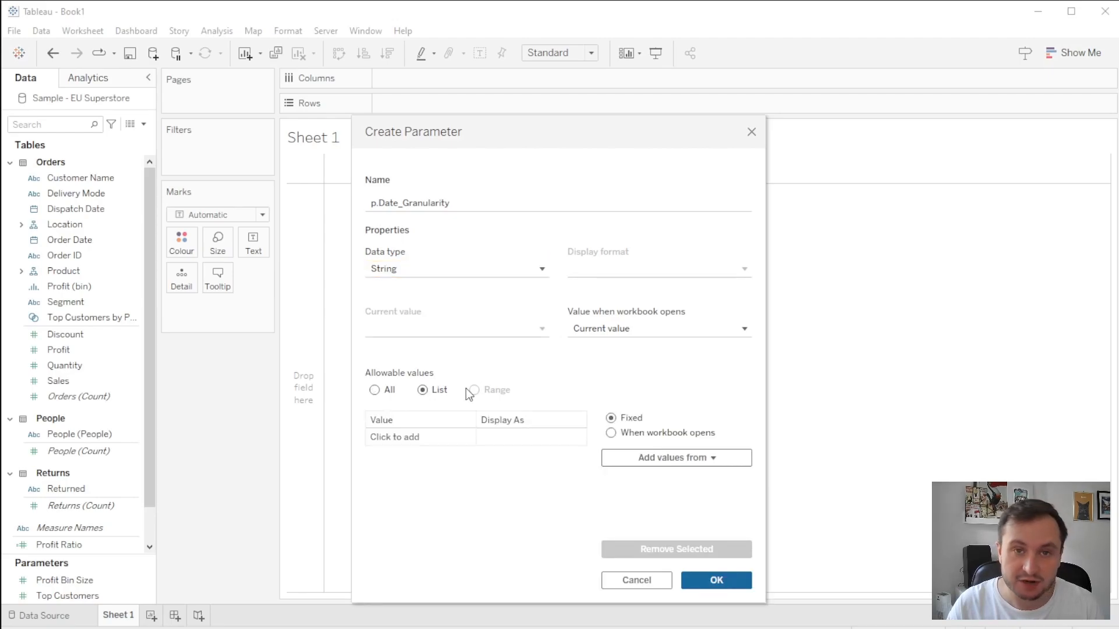
Add the values day, week, month, quarter and year to the parameter's list
click(435, 437)
text(day)
key(Return)
text(week)
key(Return)
text(month)
key(Return)
text(quarter)
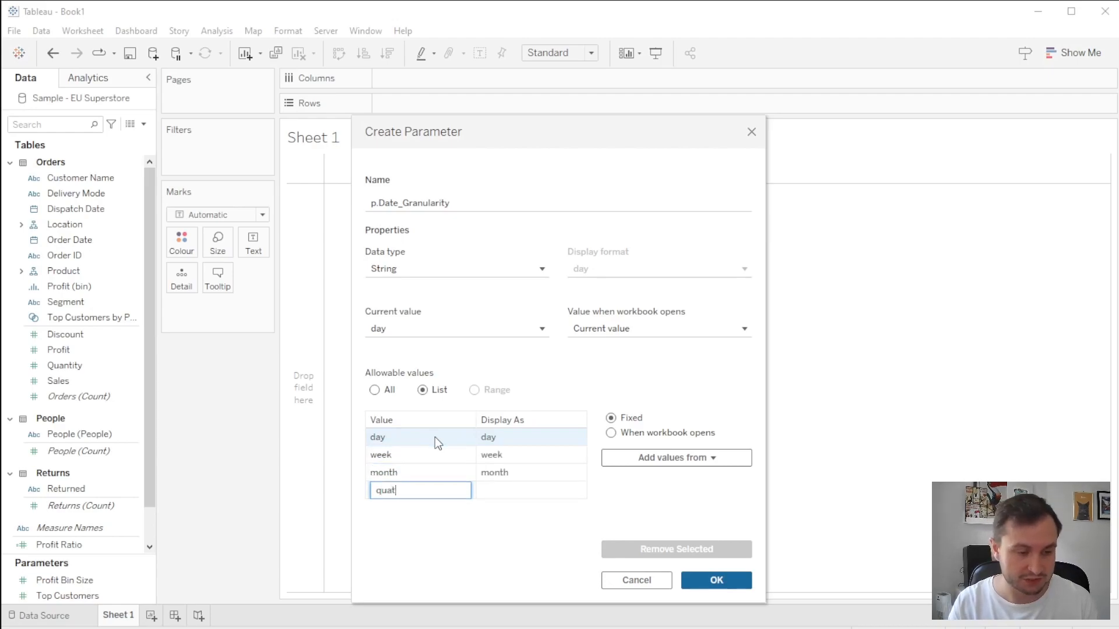
key(Return)
text(year)
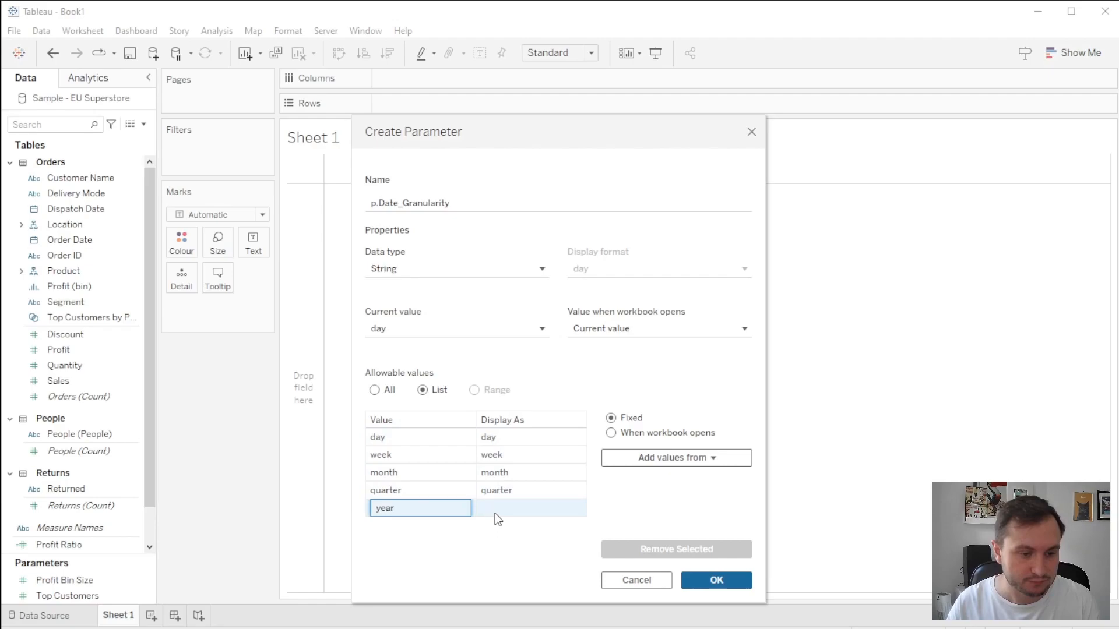
key(Return)
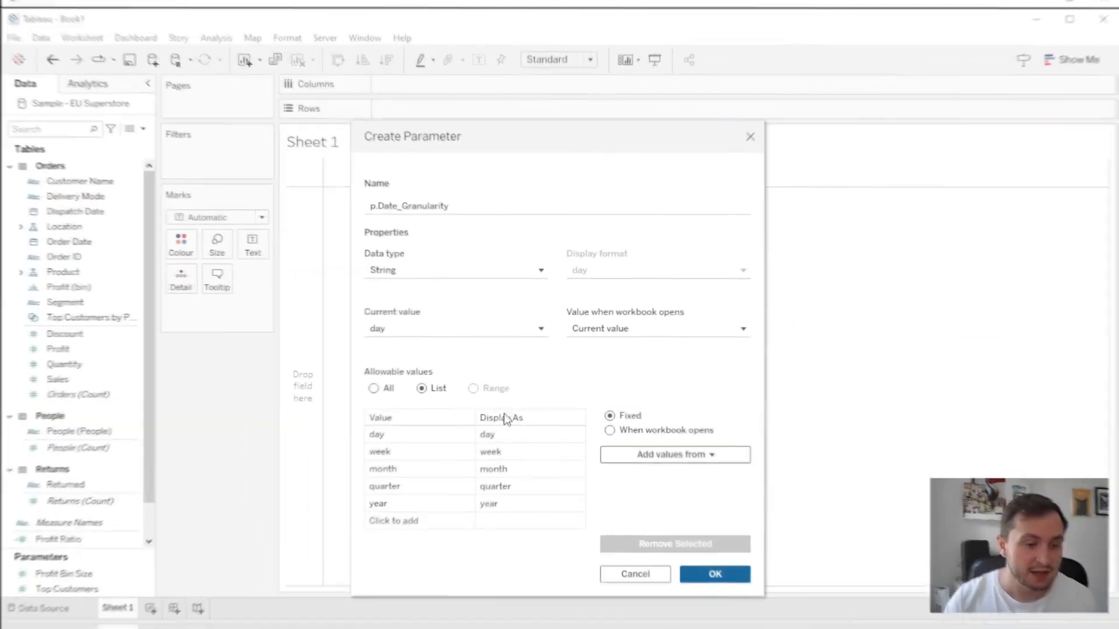
Remove the day value from the parameter's list and add it again as the last entry
click(585, 192)
click(586, 193)
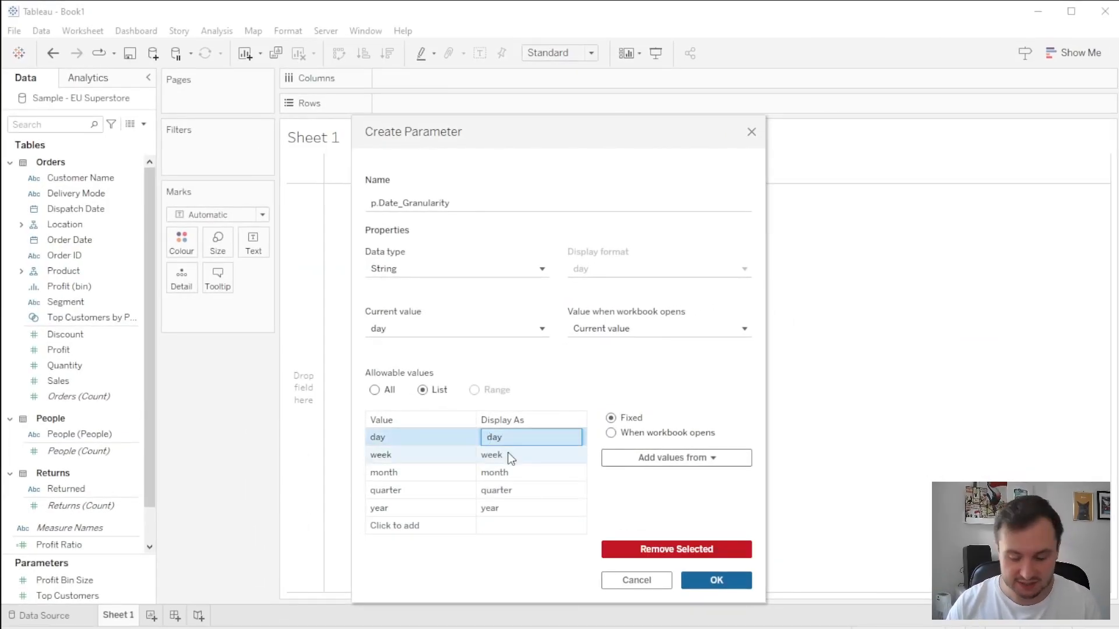
key(Delete)
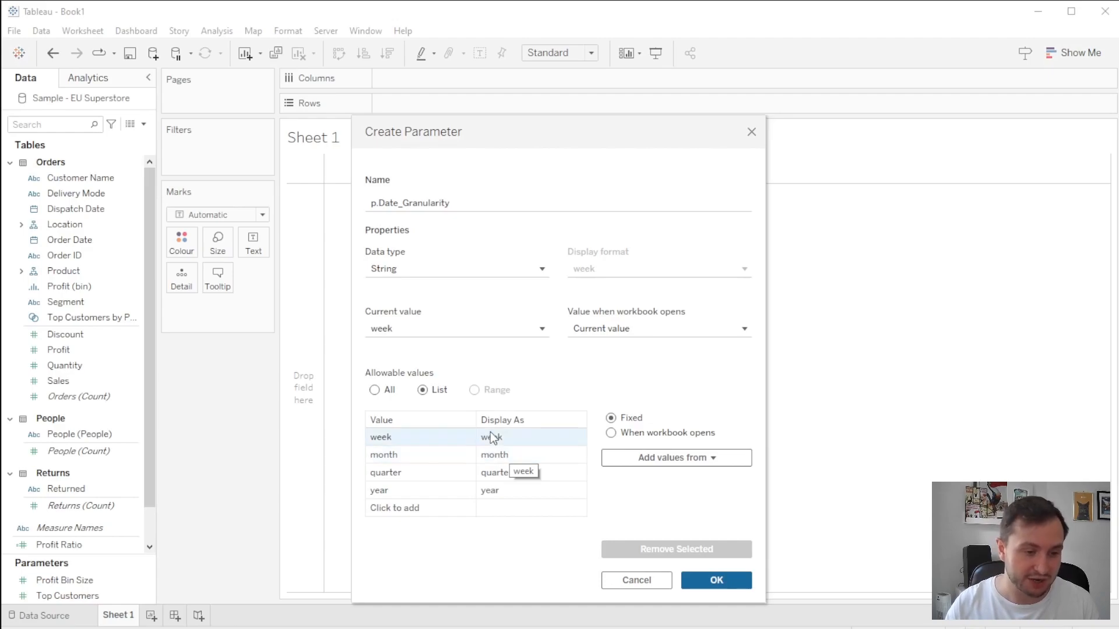
click(417, 509)
text(day)
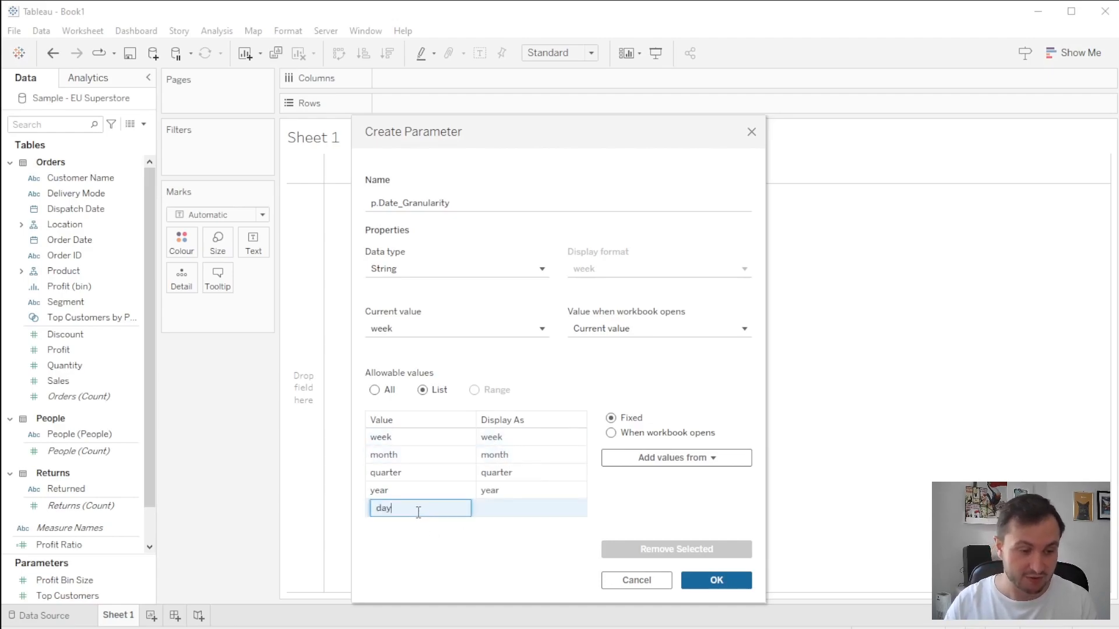
key(Return)
Capitalise the display names of the day and year values as Day and Year
click(502, 511)
click(498, 510)
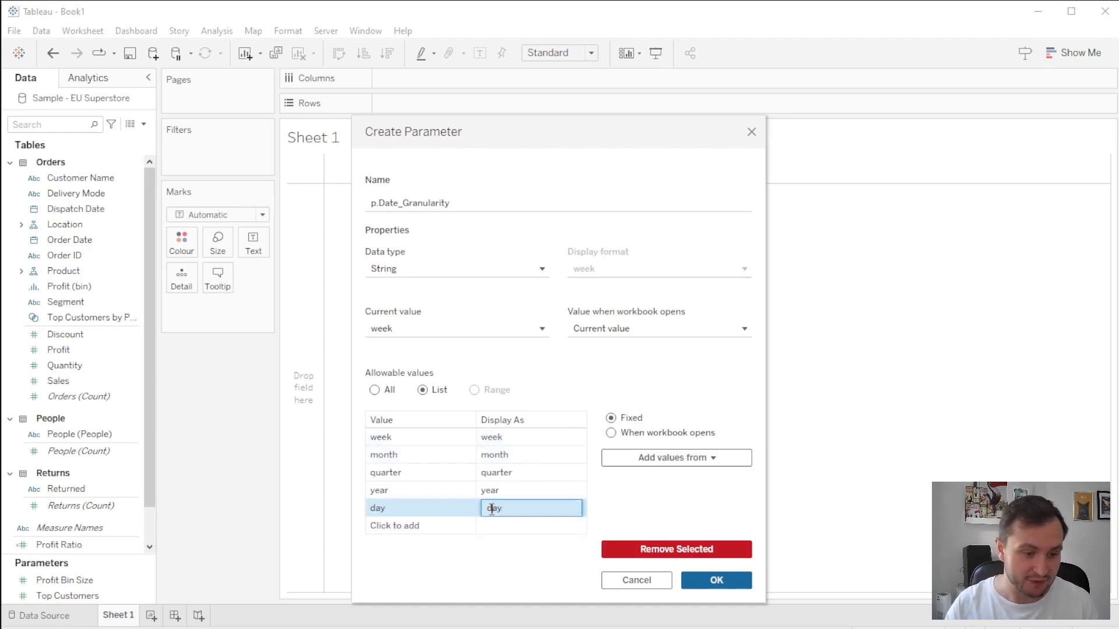
double_click(495, 508)
text(Day)
click(492, 490)
click(492, 491)
click(491, 493)
key(BackSpace)
text(Y)
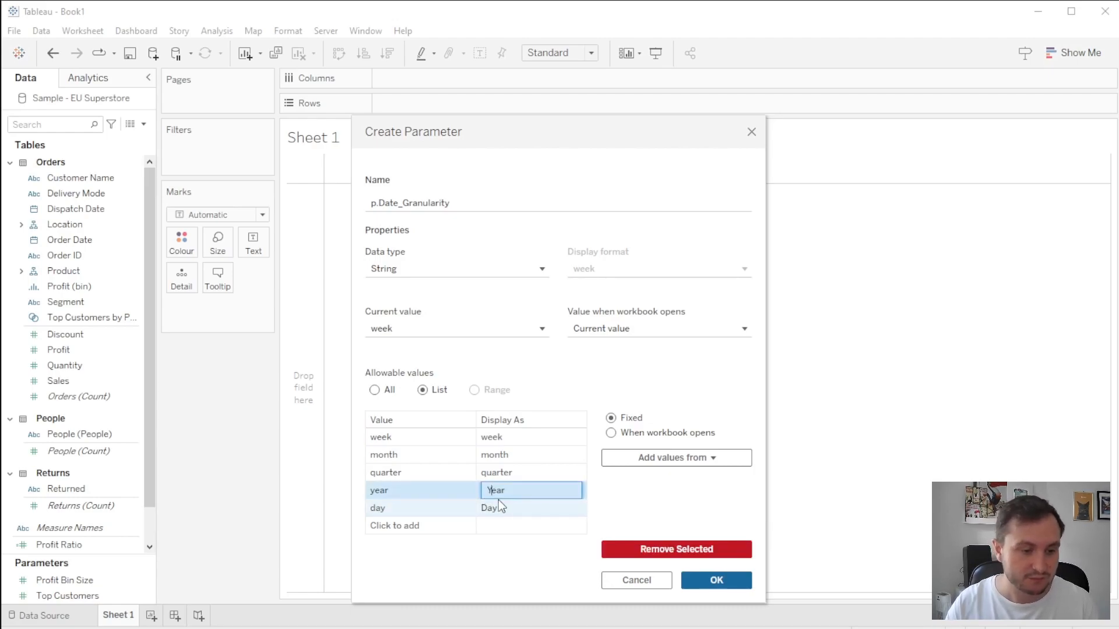
Capitalise the display names of the quarter and month values as Quarter and Month
click(492, 477)
click(493, 475)
key(BackSpace)
text(Q)
click(492, 456)
click(492, 455)
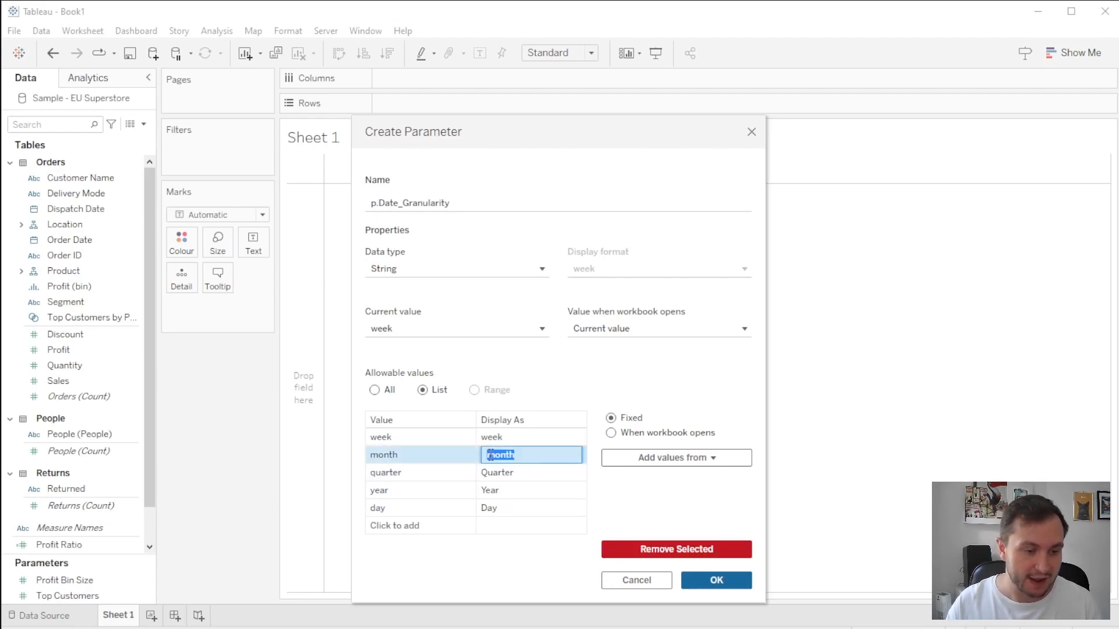
click(495, 455)
key(BackSpace)
text(M)
Capitalise the display name of the week value as Week
click(493, 438)
click(493, 438)
click(494, 437)
key(BackSpace)
text(W)
key(Return)
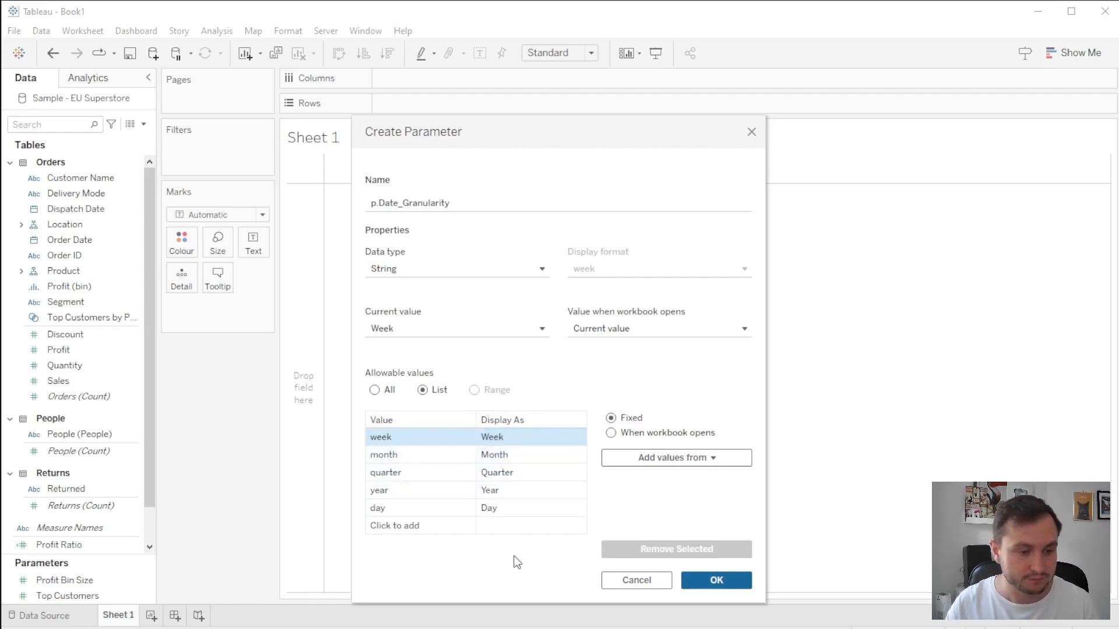
Move the day value to the start of the list and save the parameter
click(424, 512)
drag(421, 434, 421, 432)
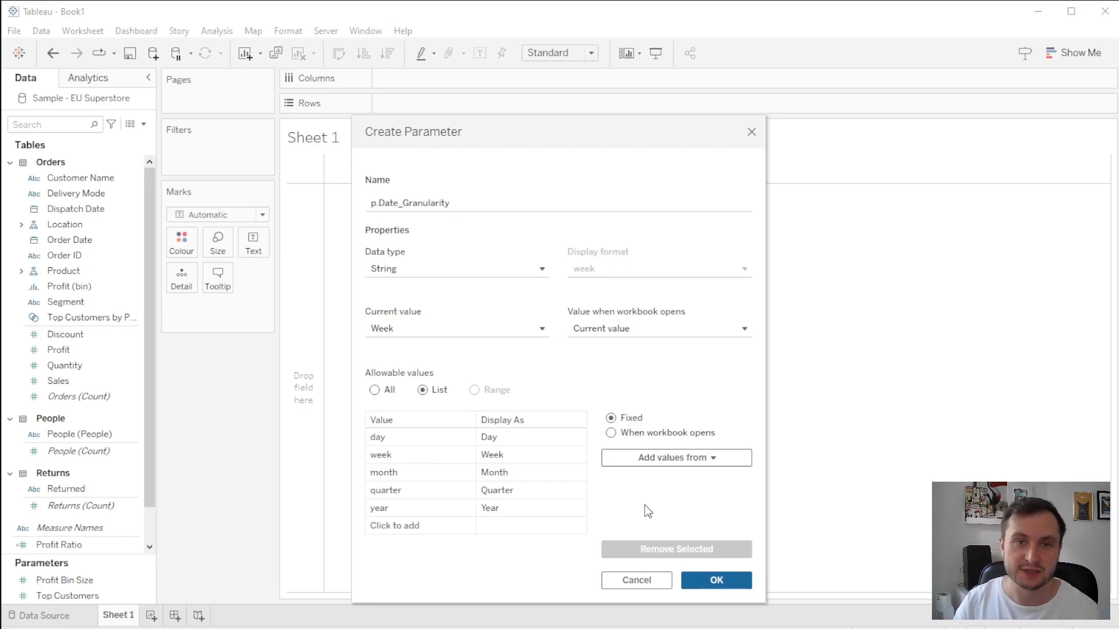
click(716, 580)
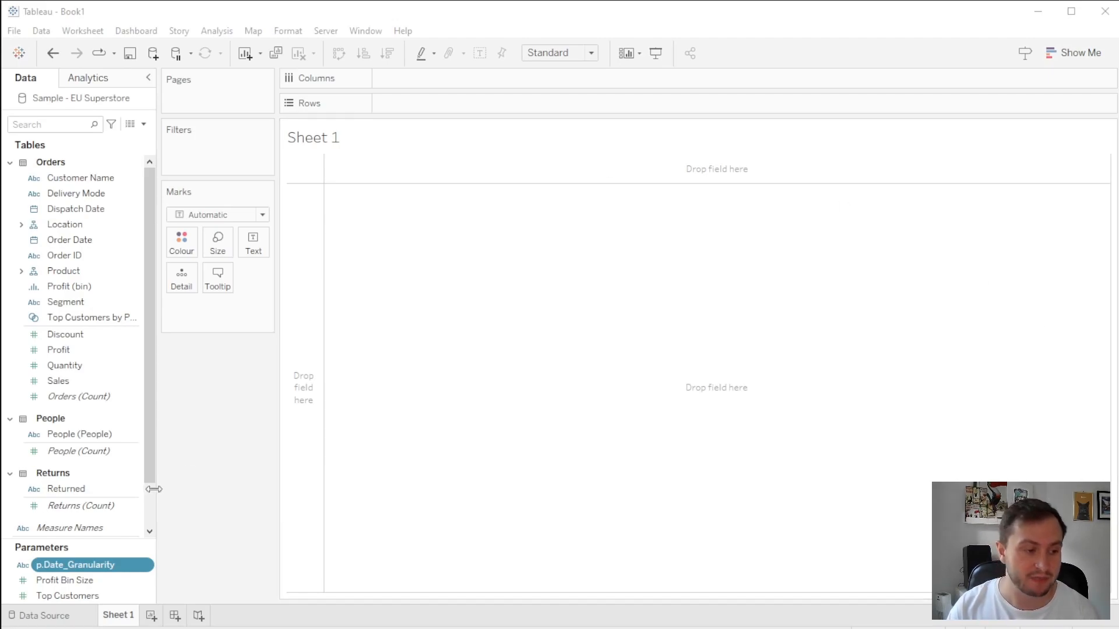
Create a calculated field named c.Days_In_Selected_Granularity, narrowing its editor and moving it clear of the data fields
click(144, 125)
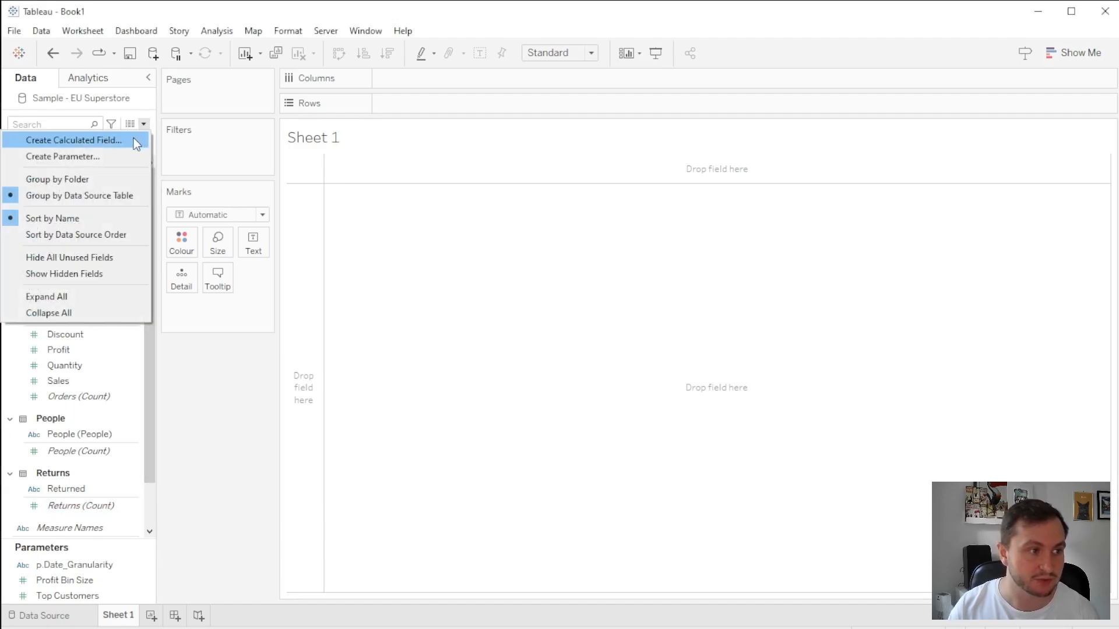
click(136, 141)
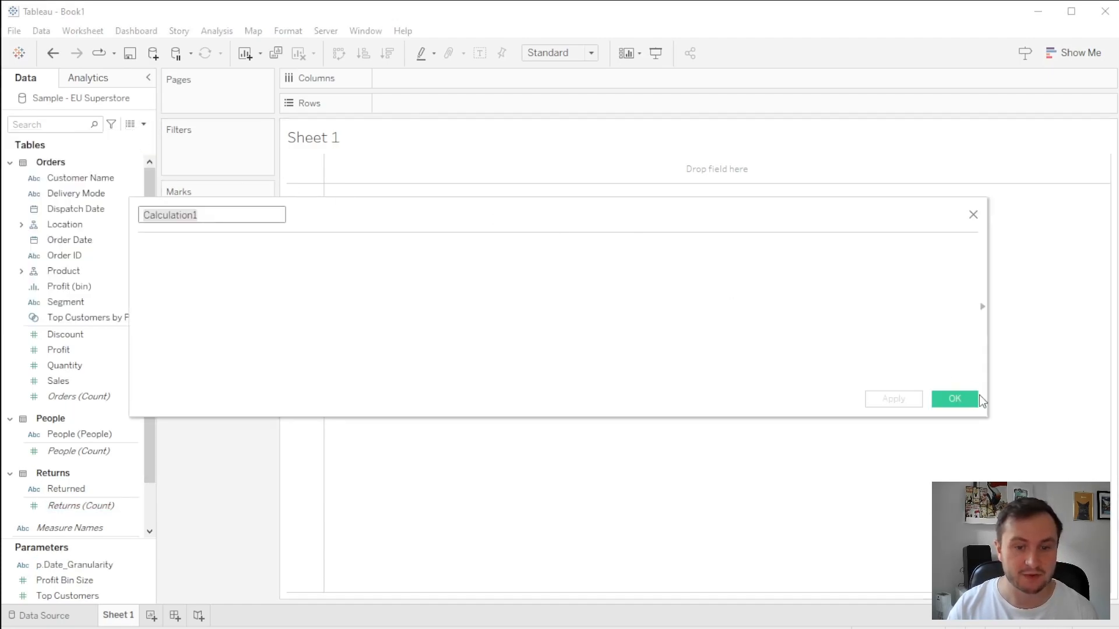
drag(989, 419, 496, 419)
drag(354, 225, 654, 268)
text(c.)
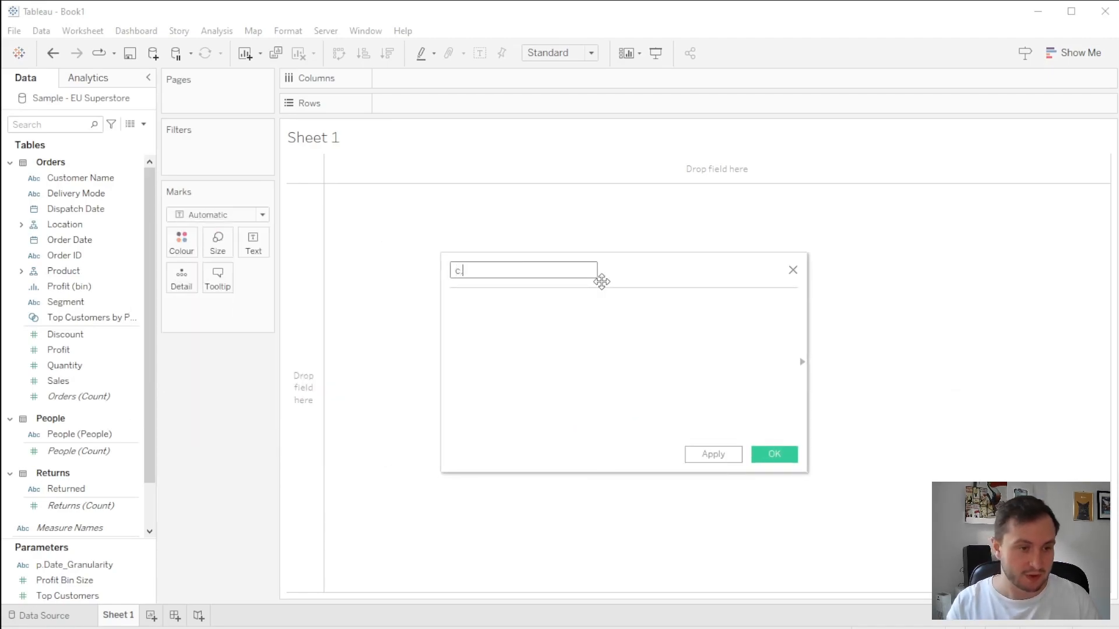
text(Days_In)
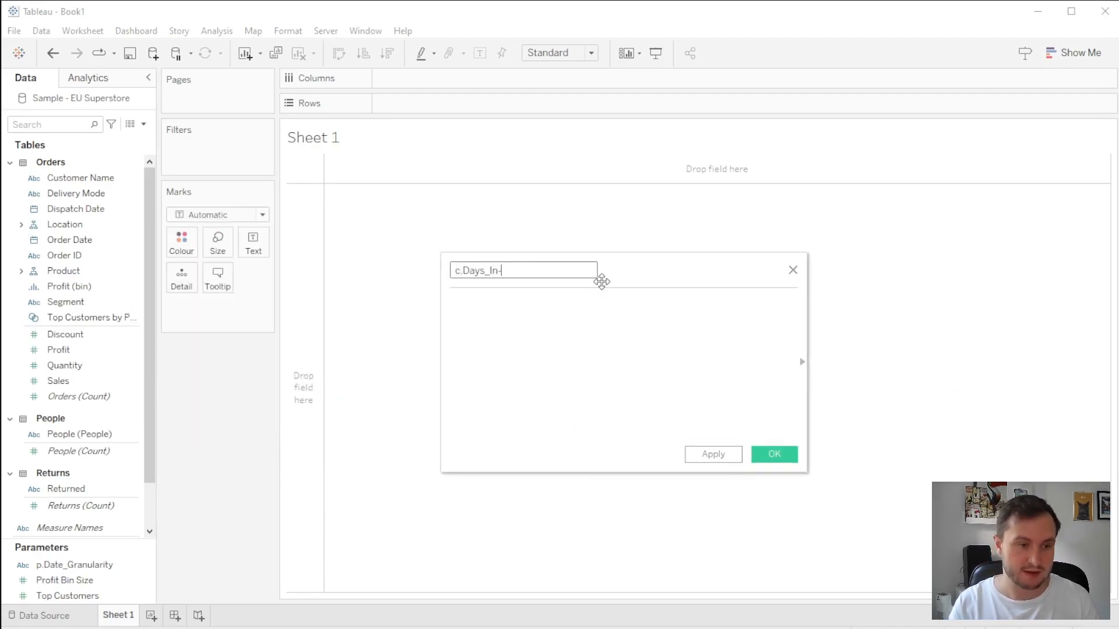
text(_Select)
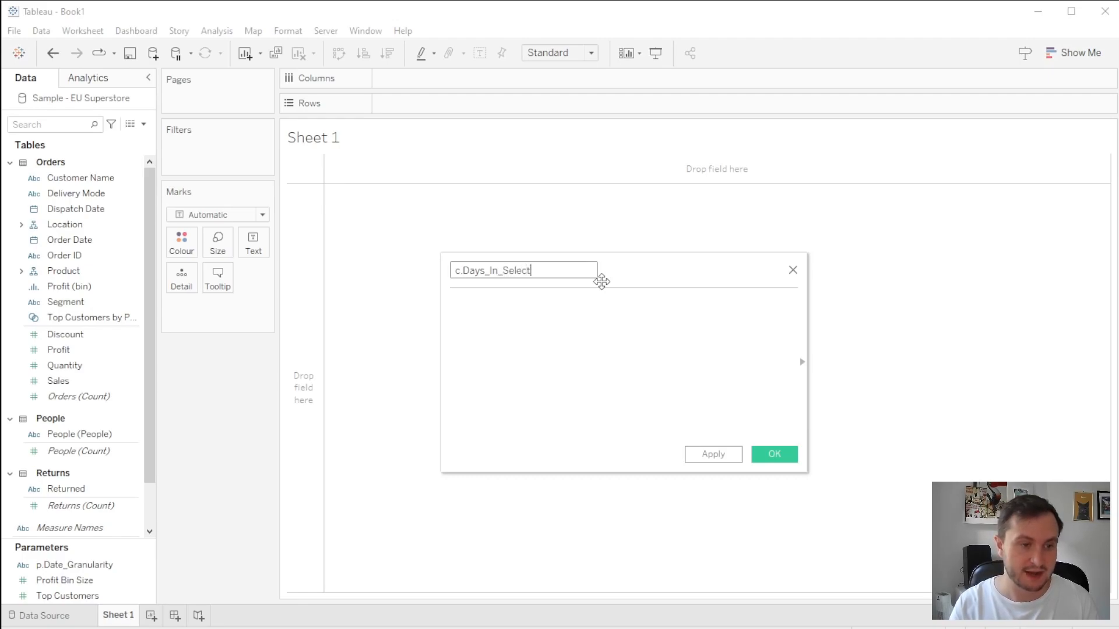
text(ed_Granularity)
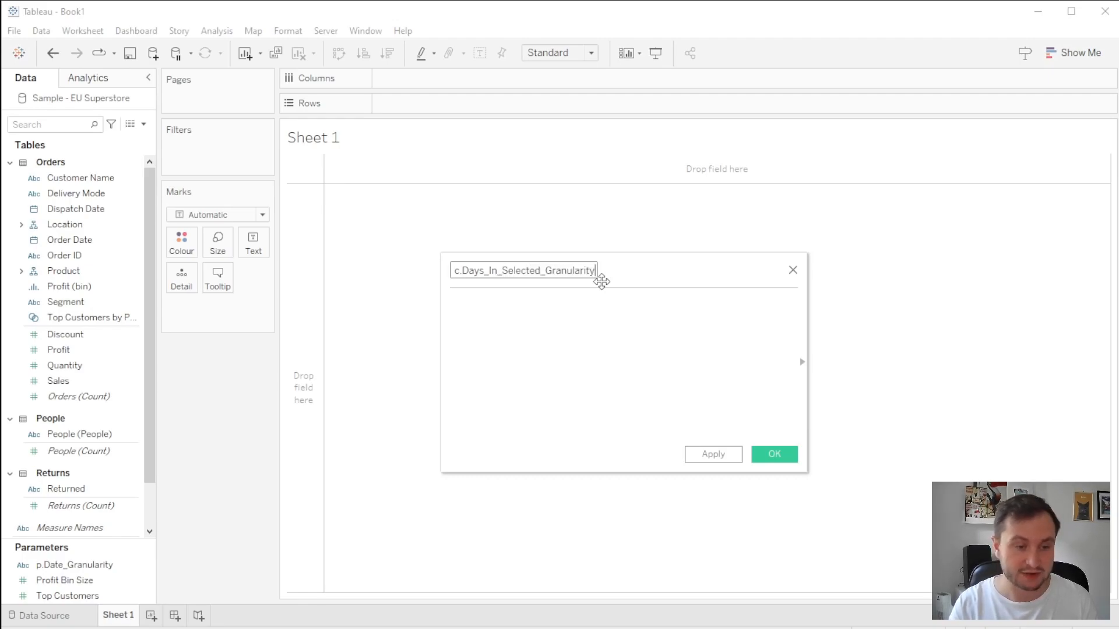
Begin the calculation's formula with COUNTD wrapping a DATETRUNC function
click(580, 357)
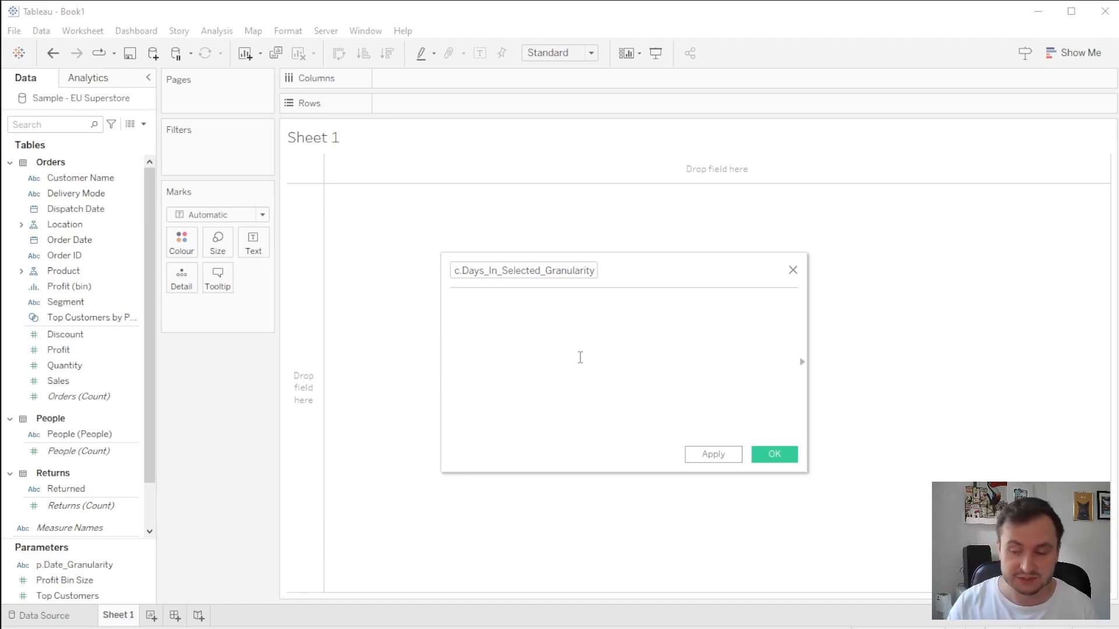
text(COUNTD)
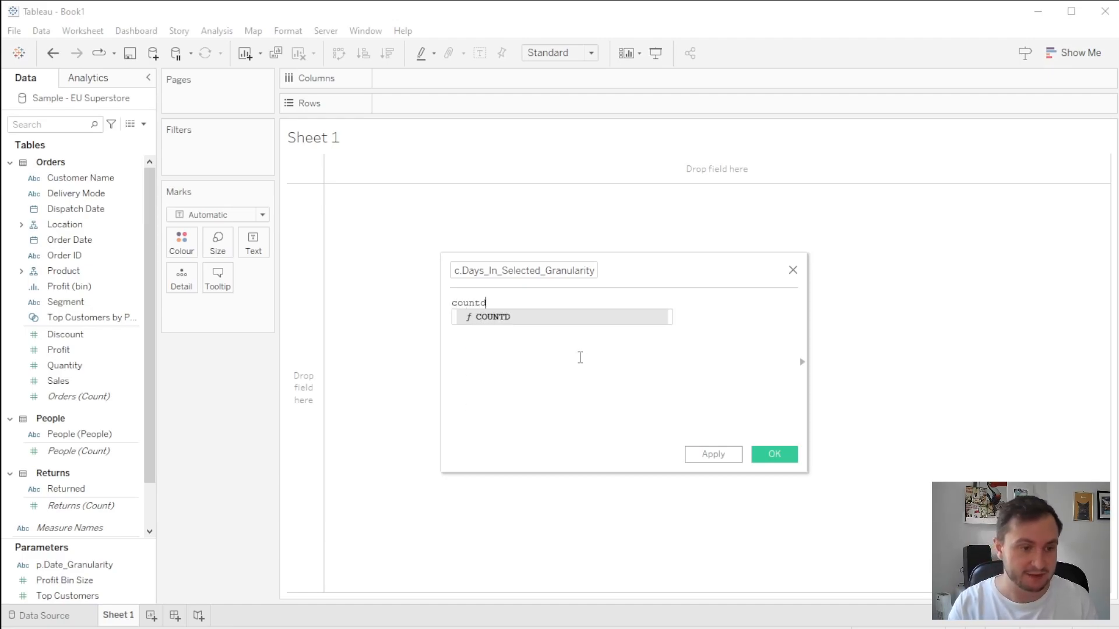
key(Return)
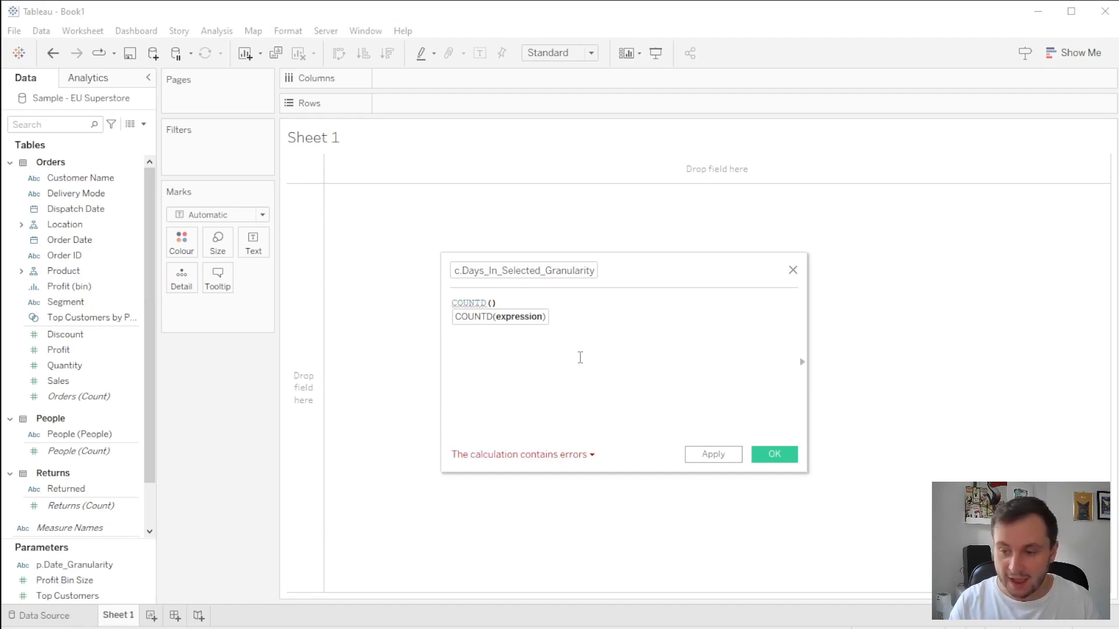
text((dta)
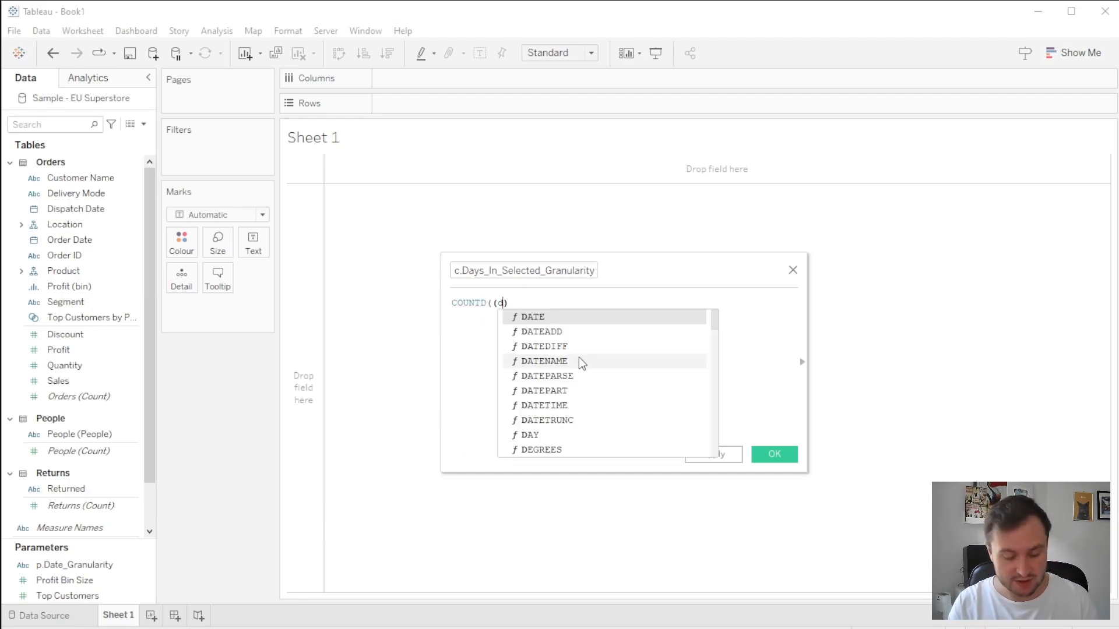
key(BackSpace)
key(BackSpace)
text(ate)
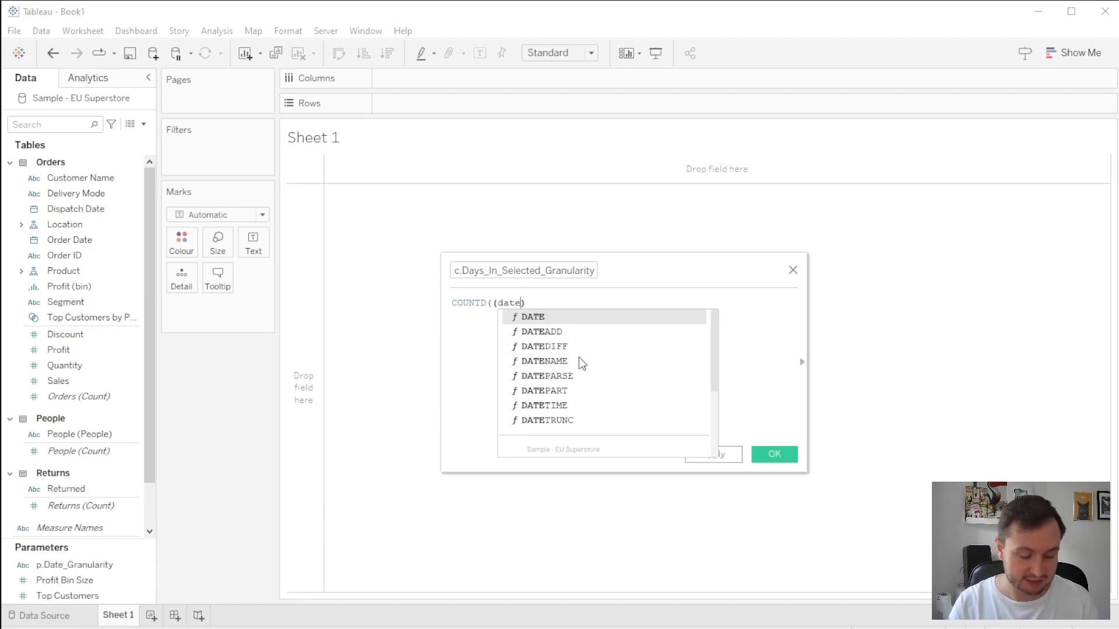
text(tru)
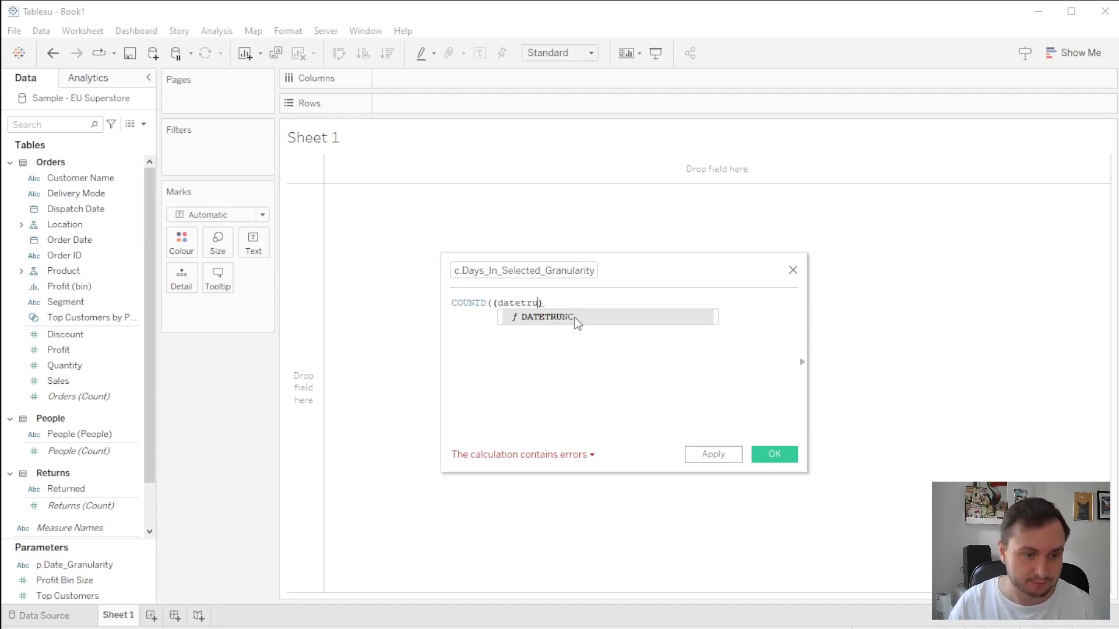
double_click(576, 319)
text(')
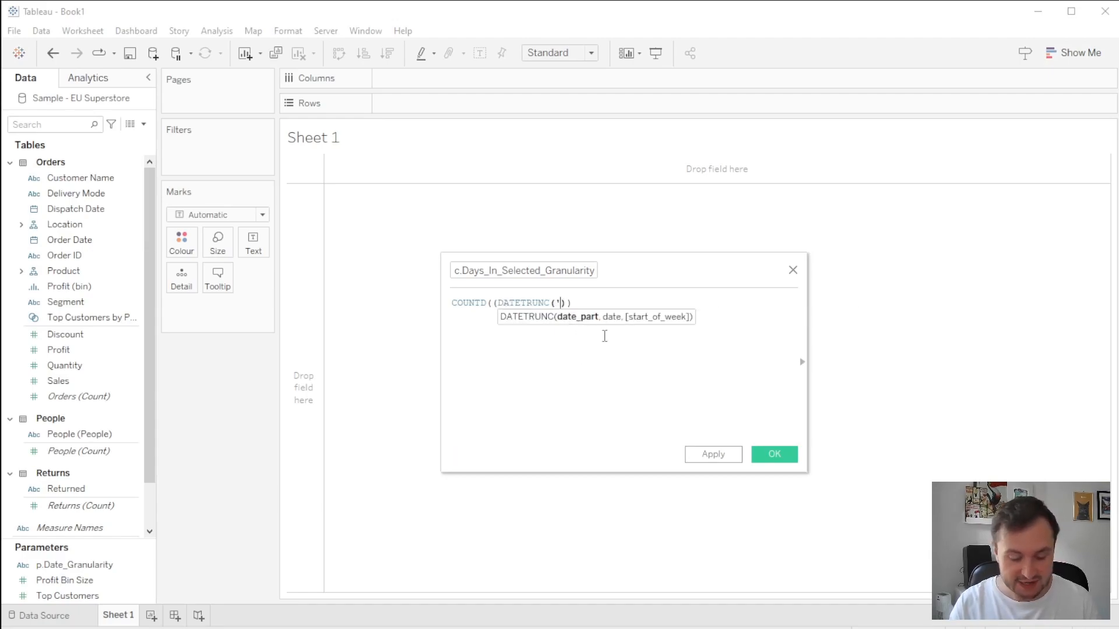
Give DATETRUNC the arguments 'dayofyear' and [Order Date], and close all the parentheses of the COUNTD expression
text(dayofyea)
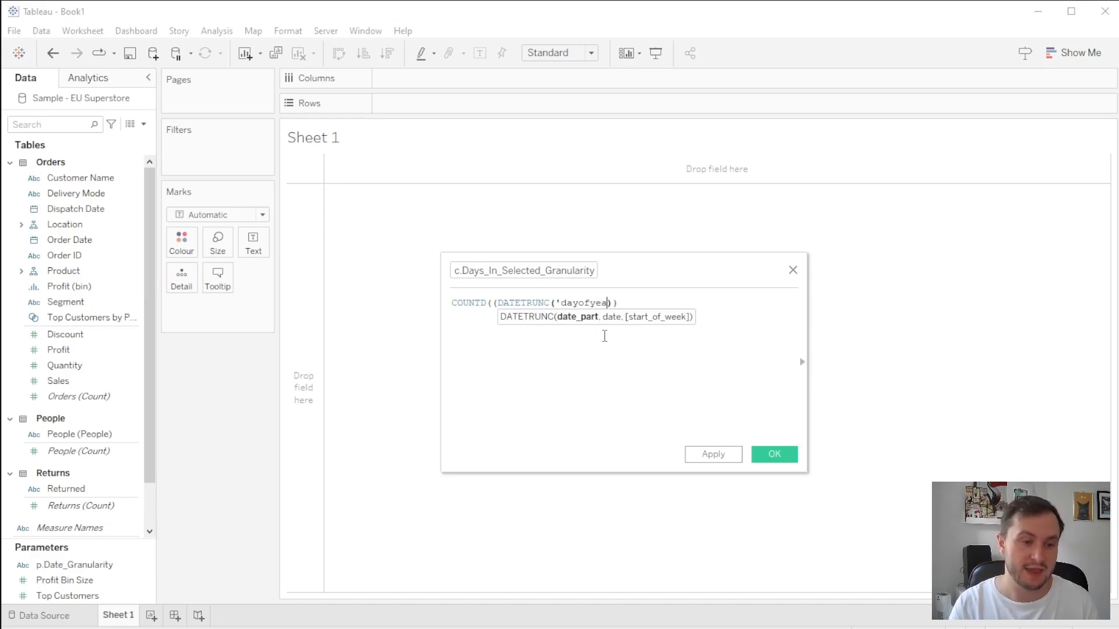
text(r')
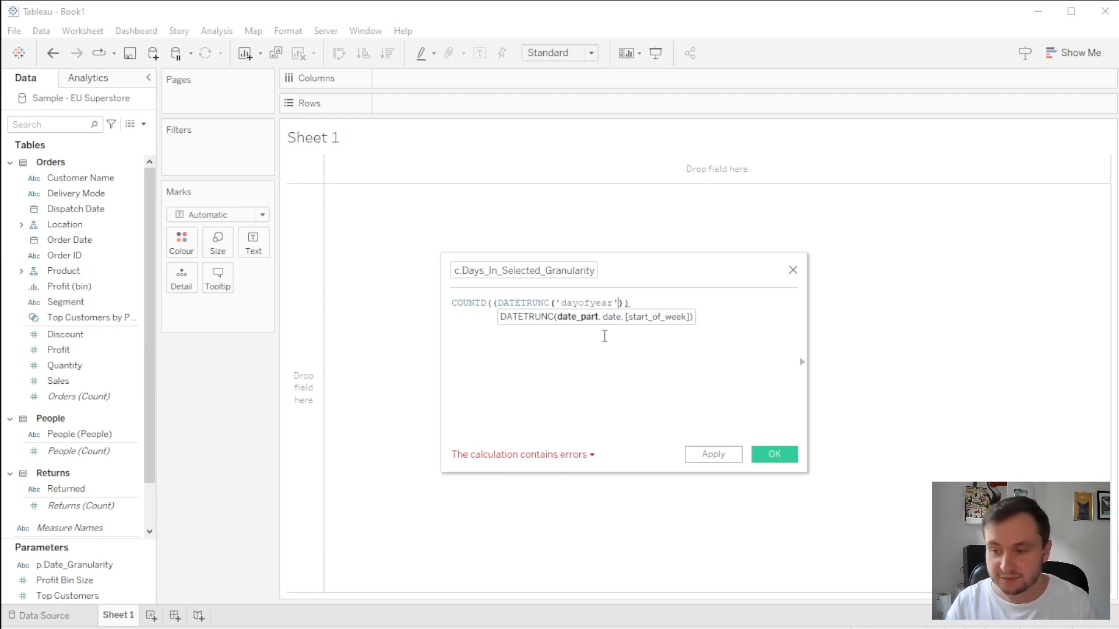
text(, ro)
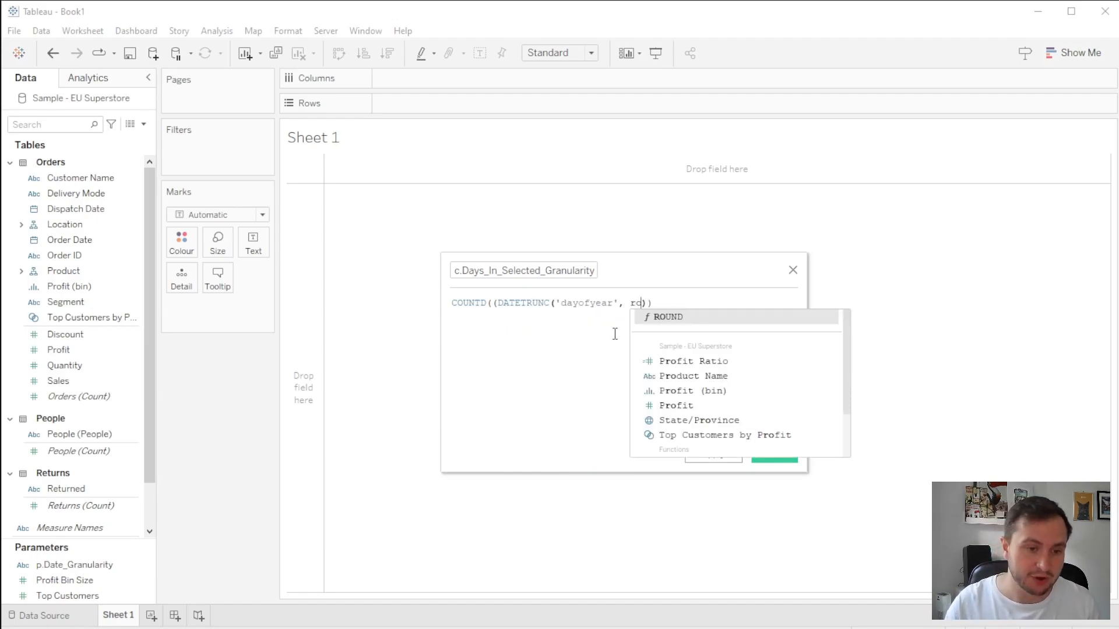
key(BackSpace)
key(BackSpace)
text(or)
key(Down)
key(Return)
click(720, 305)
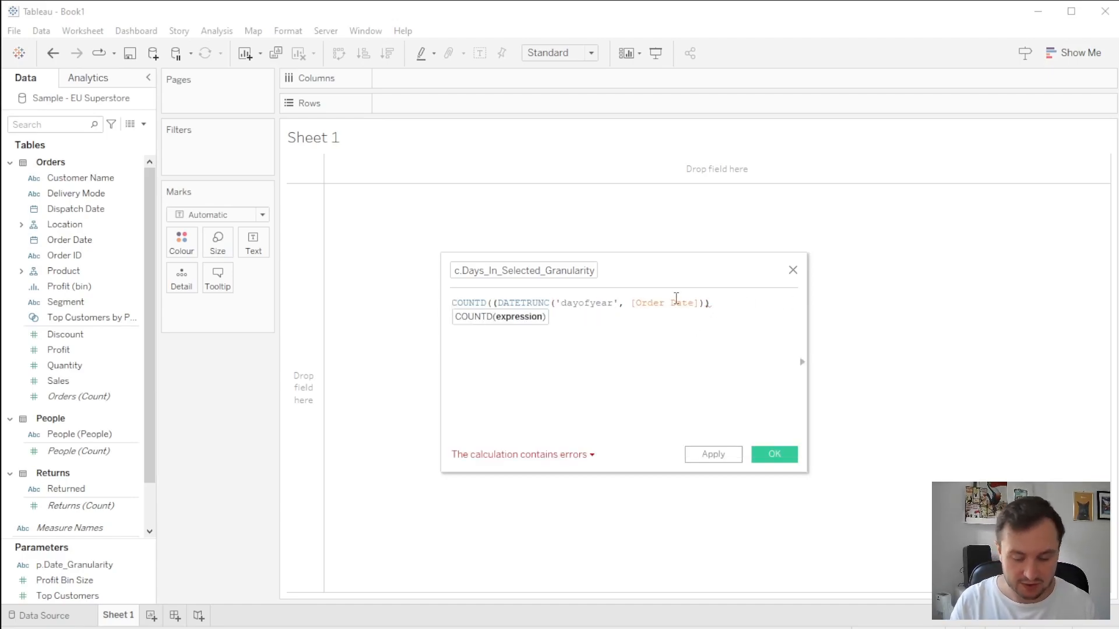
text())
Open a {FIXED level-of-detail expression with a second DATETRUNC in front of the day-of-year part of the formula
click(455, 303)
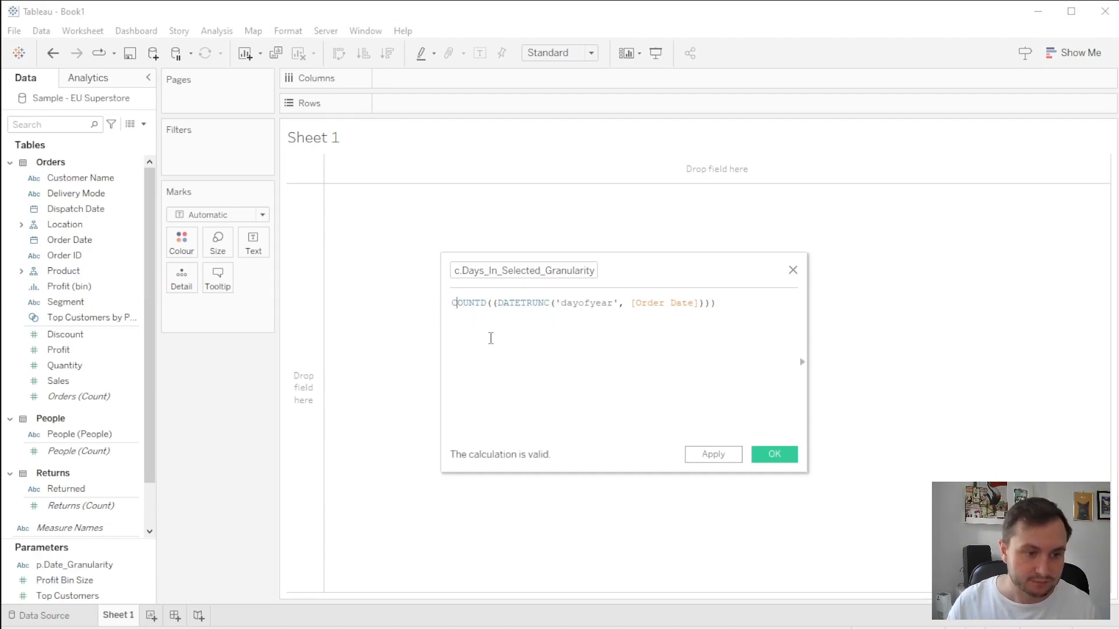
text({fixe)
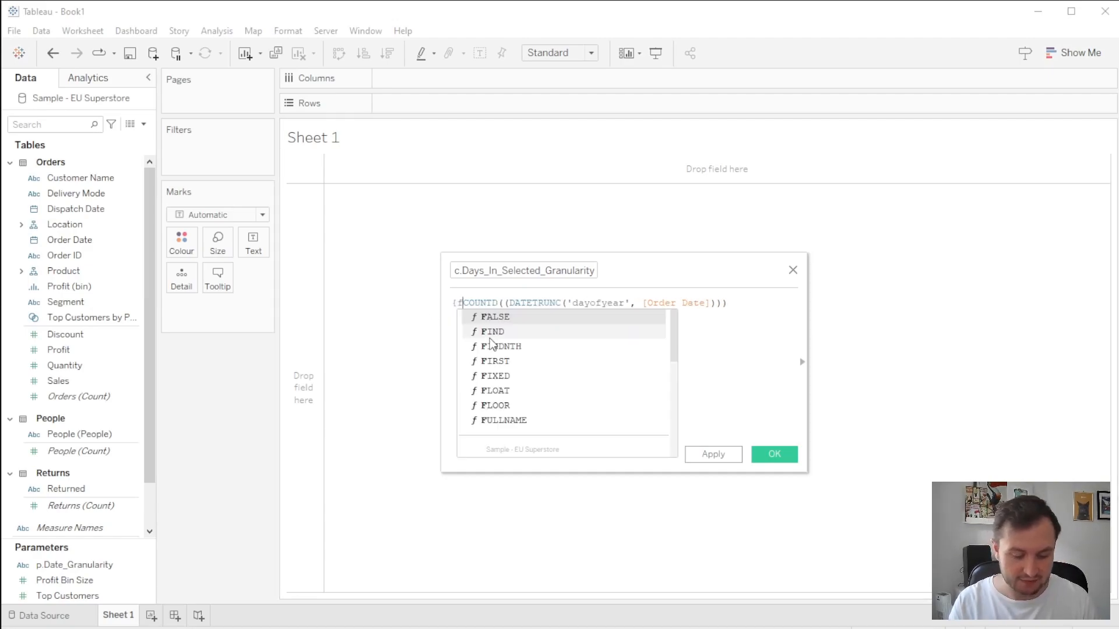
click(491, 318)
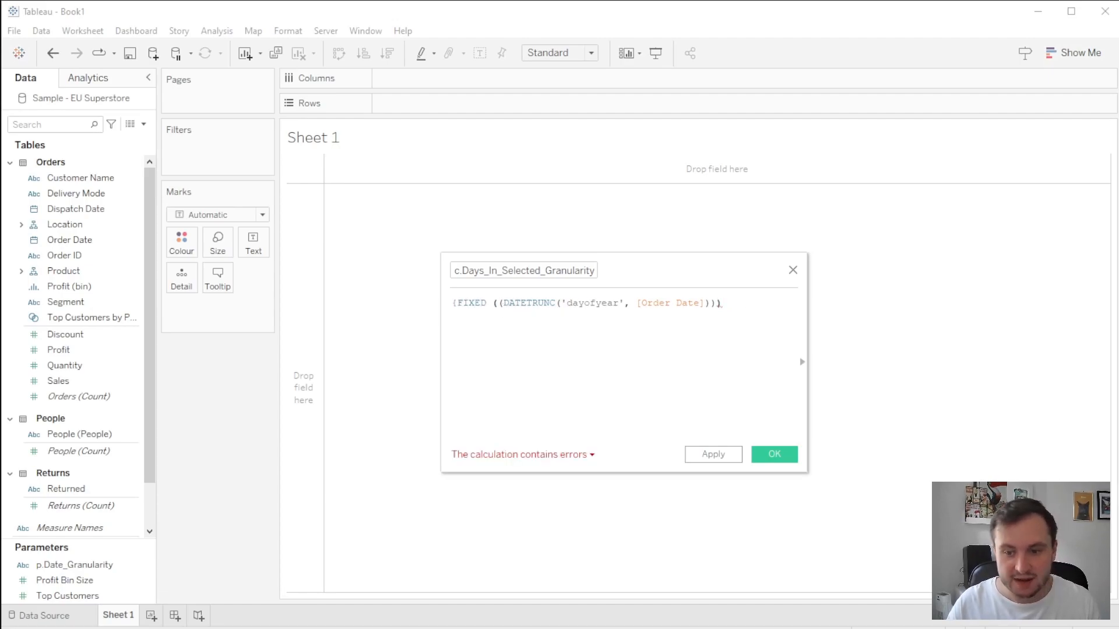
text(date)
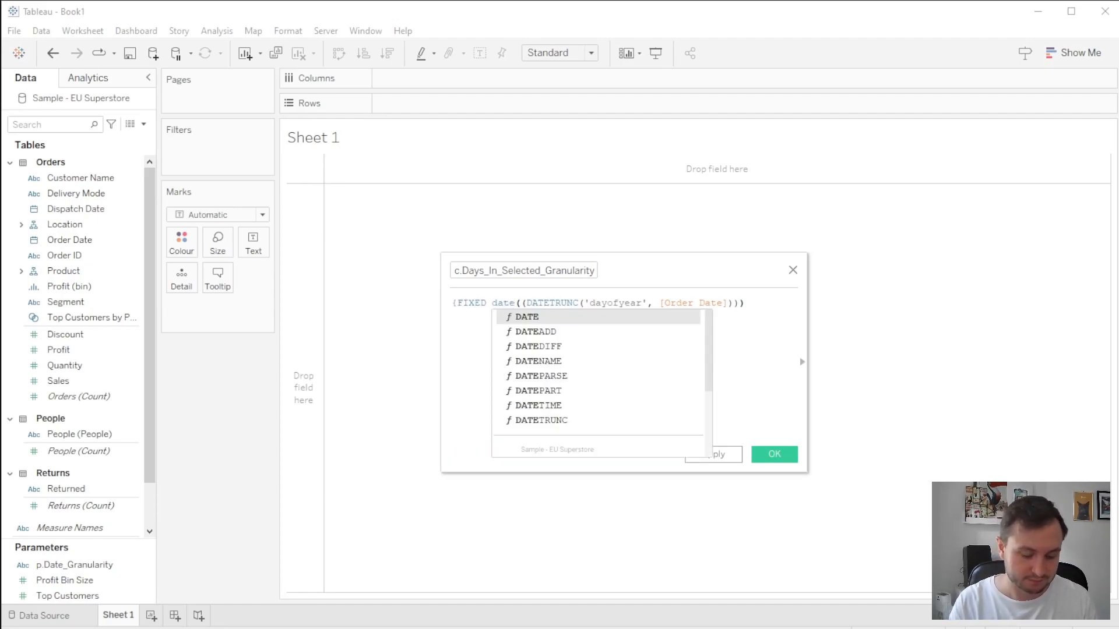
text(trunc)
key(Return)
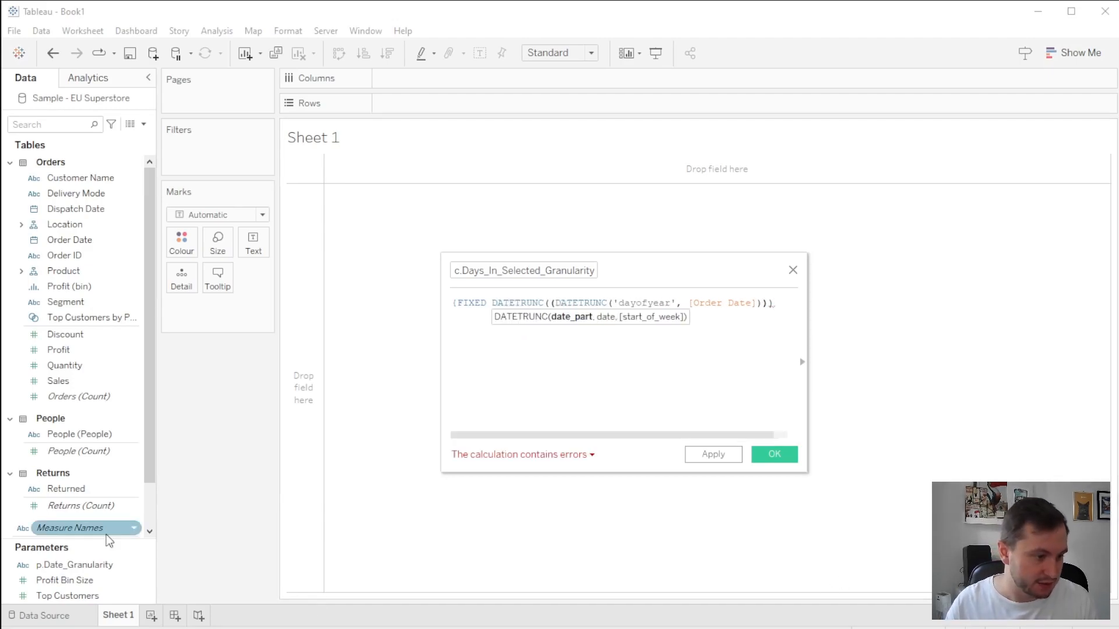
Complete the FIXED DATETRUNC with [p.Date_Granularity] and [Order Date], widening the calculation editor to fit the formula
drag(102, 564, 561, 342)
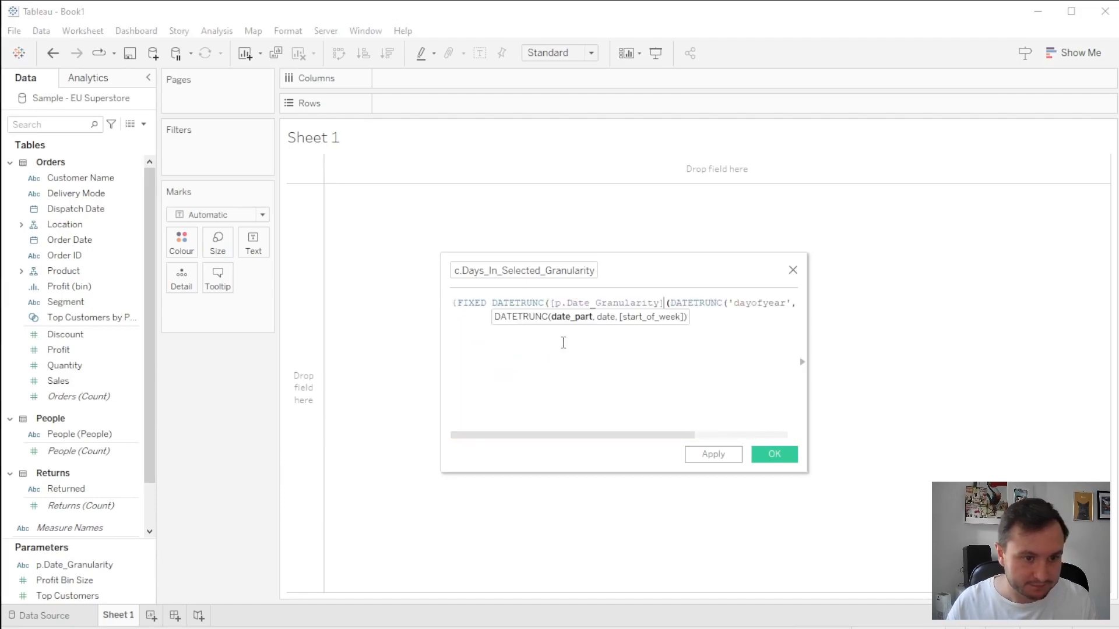
text(,or)
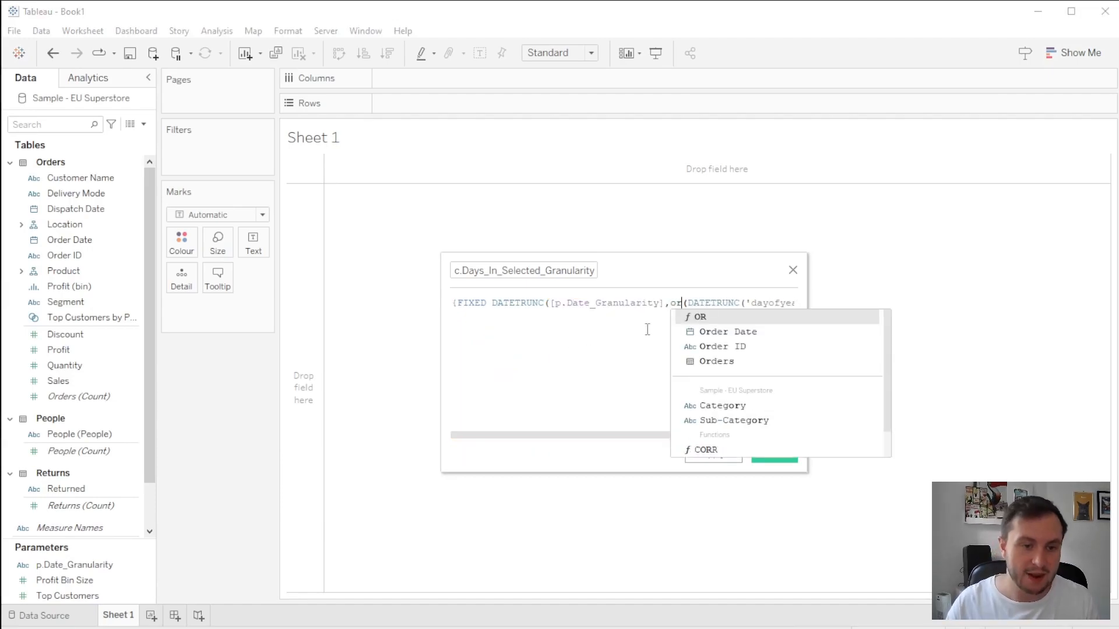
click(736, 329)
drag(806, 473, 1041, 500)
text())
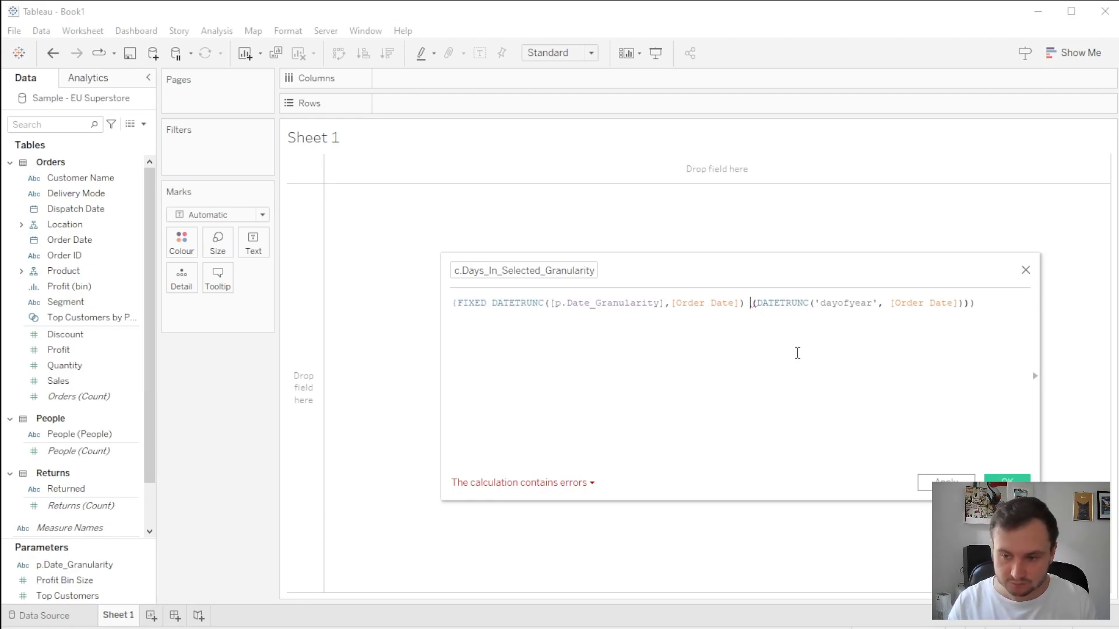
Add a colon and COUNTD before the day-of-year DATETRUNC, widen the editor further and close the FIXED expression with a brace
text(: countd)
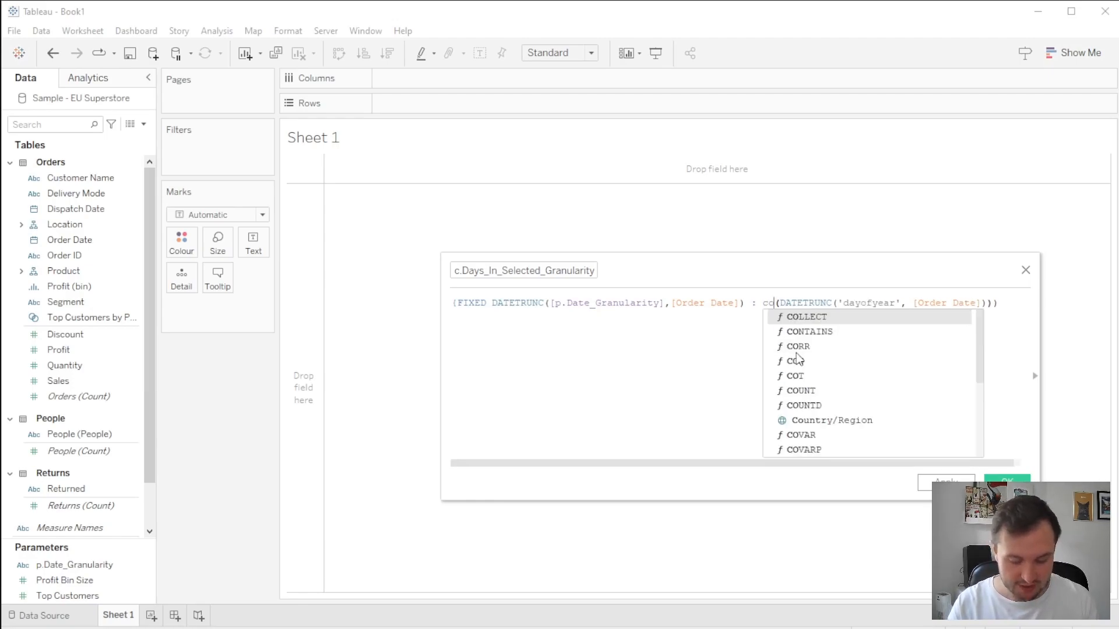
click(801, 324)
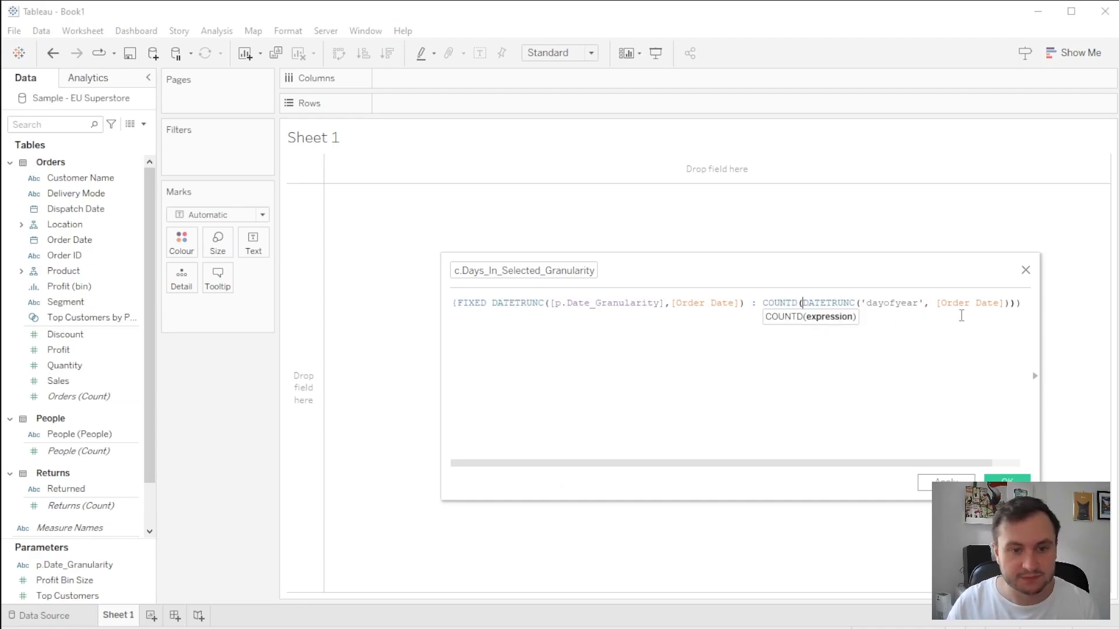
drag(1043, 389, 1082, 381)
click(1032, 305)
text(})
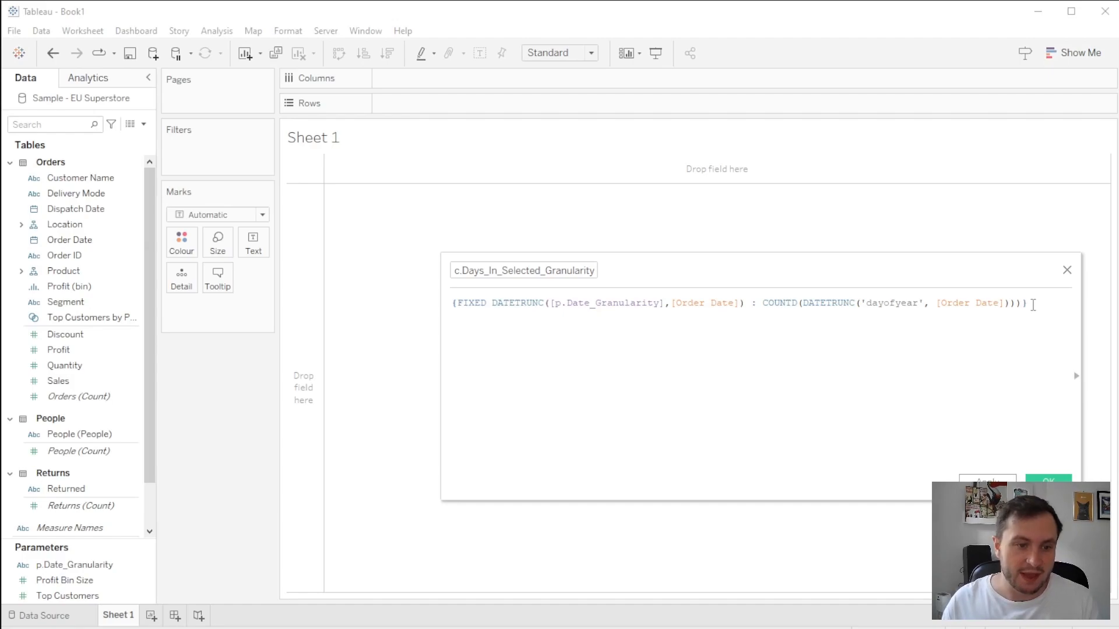
Check the formula's error, remove the surplus closing parenthesis before the brace and save the calculated field
click(517, 484)
click(564, 503)
click(1025, 309)
key(BackSpace)
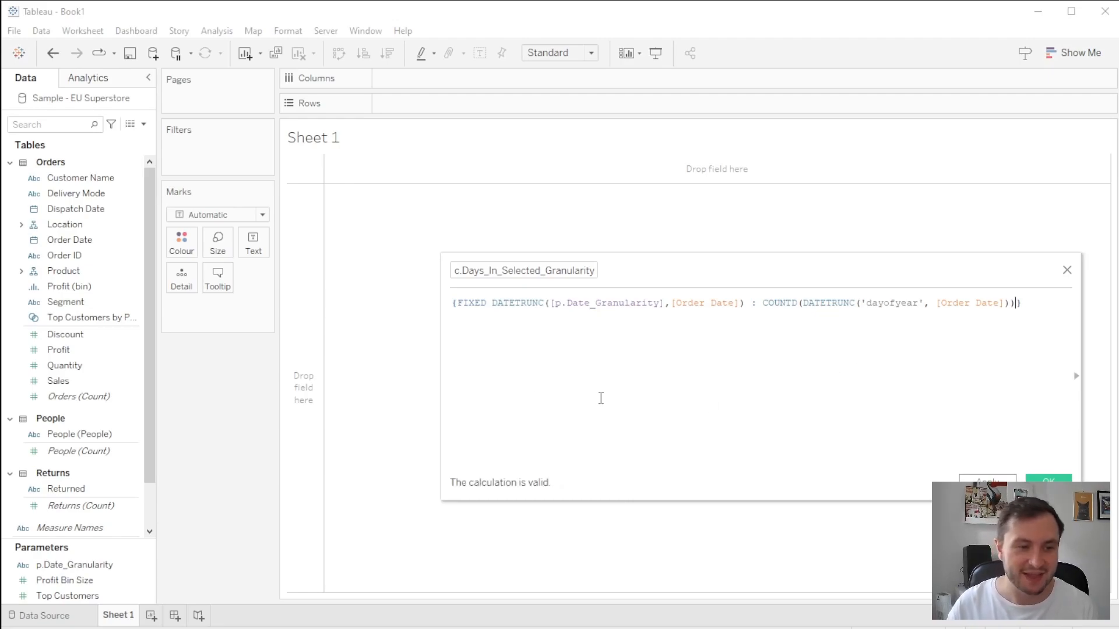
click(1048, 478)
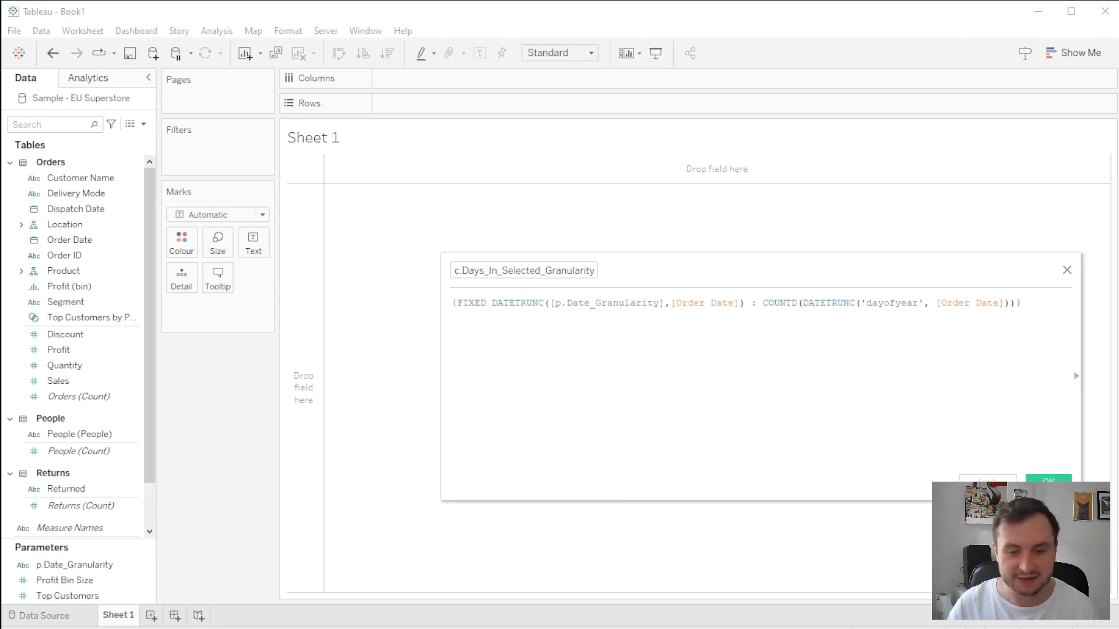
Convert c.Days_In_Selected_Granularity to a dimension placed on Rows, and show the p.Date_Granularity parameter control
drag(85, 336, 96, 254)
drag(93, 178, 479, 116)
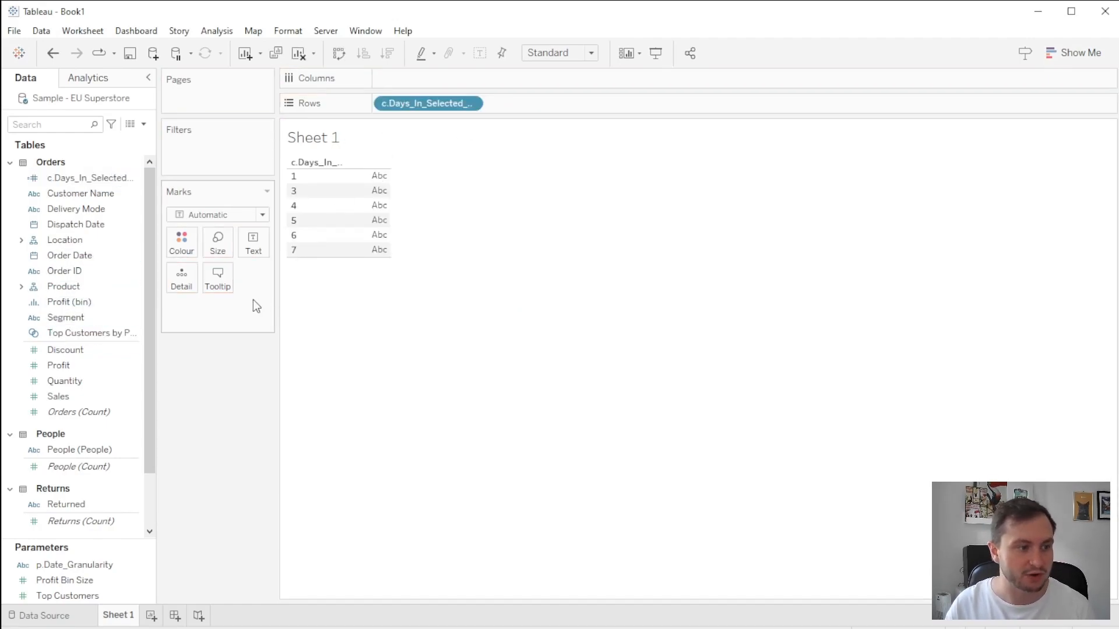
right_click(81, 563)
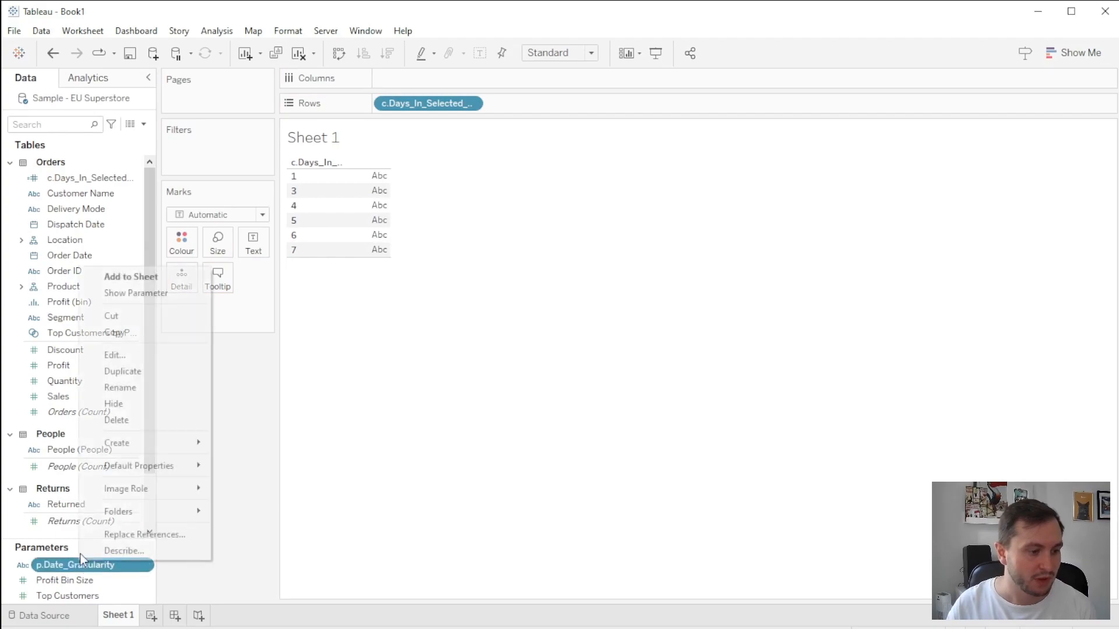
click(138, 292)
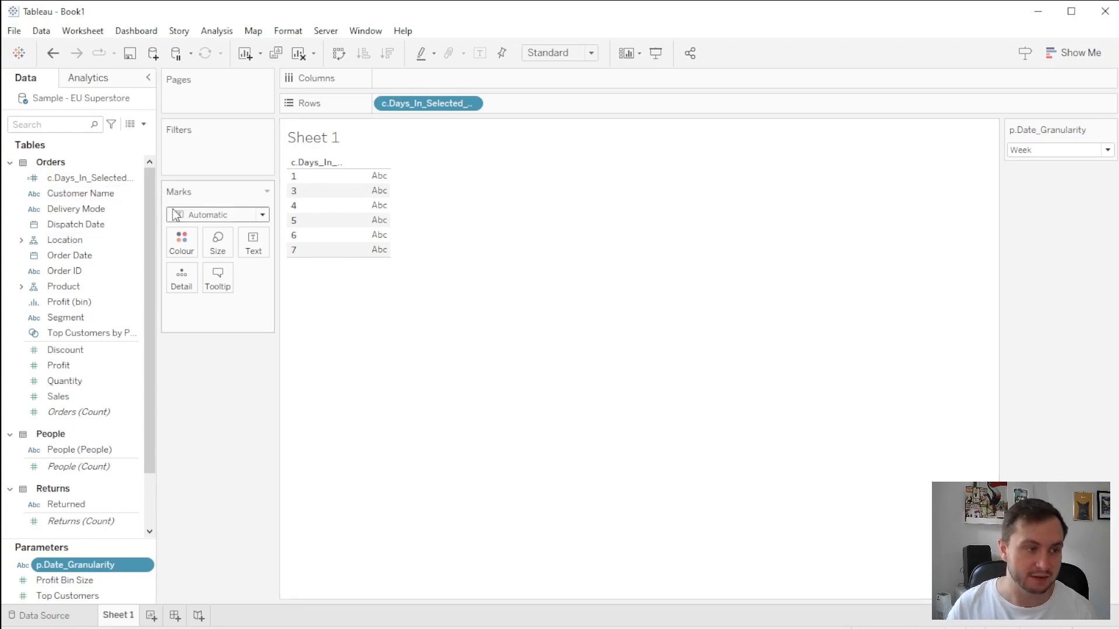
Add Order Date to Columns as the discrete WEEK(Order Date) date part
drag(65, 254, 460, 78)
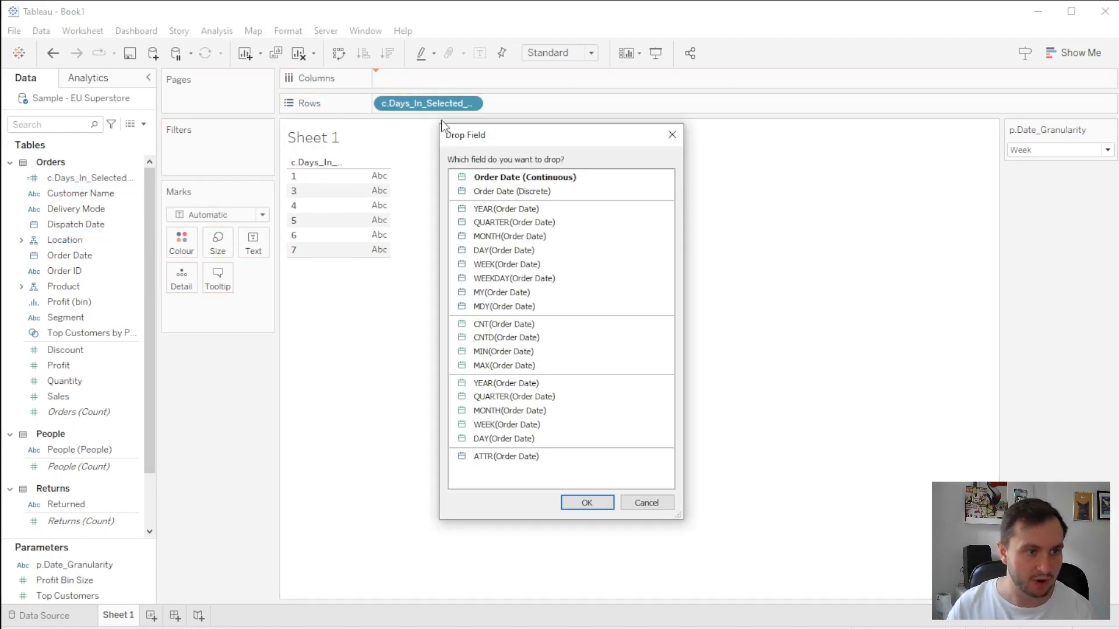
click(528, 264)
click(600, 503)
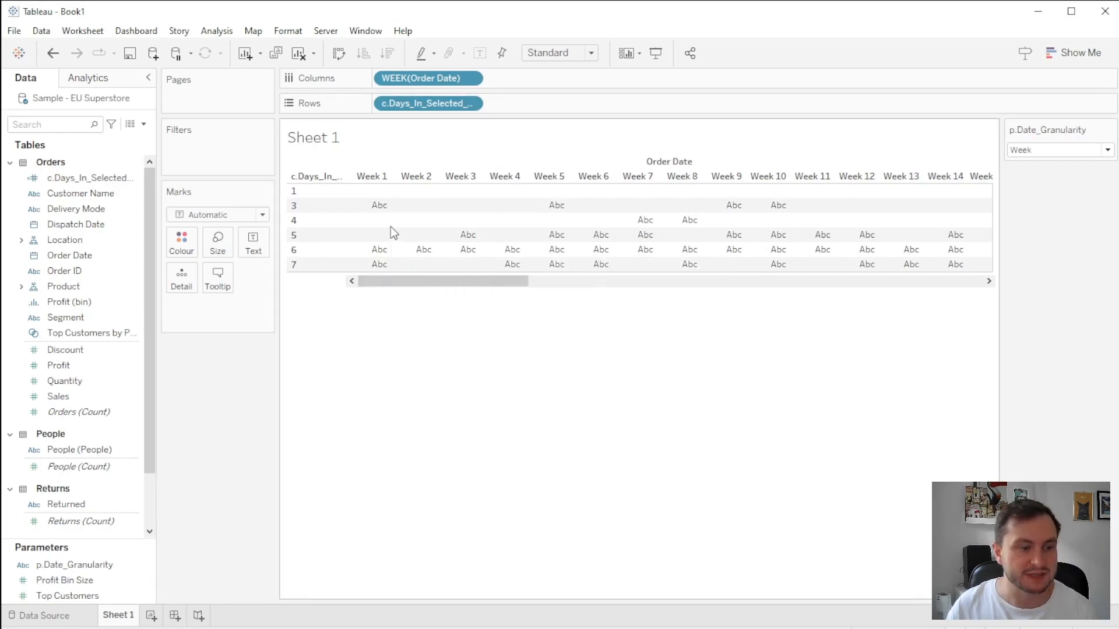
Set the p.Date_Granularity parameter to Quarter
mouse_move(377, 207)
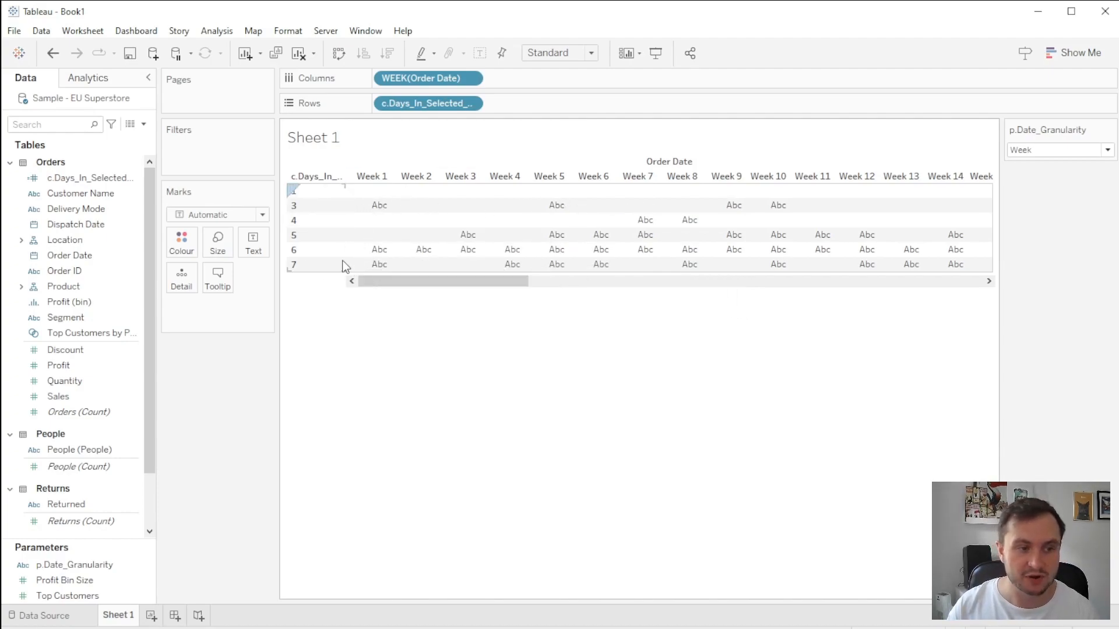
click(1047, 150)
click(1027, 201)
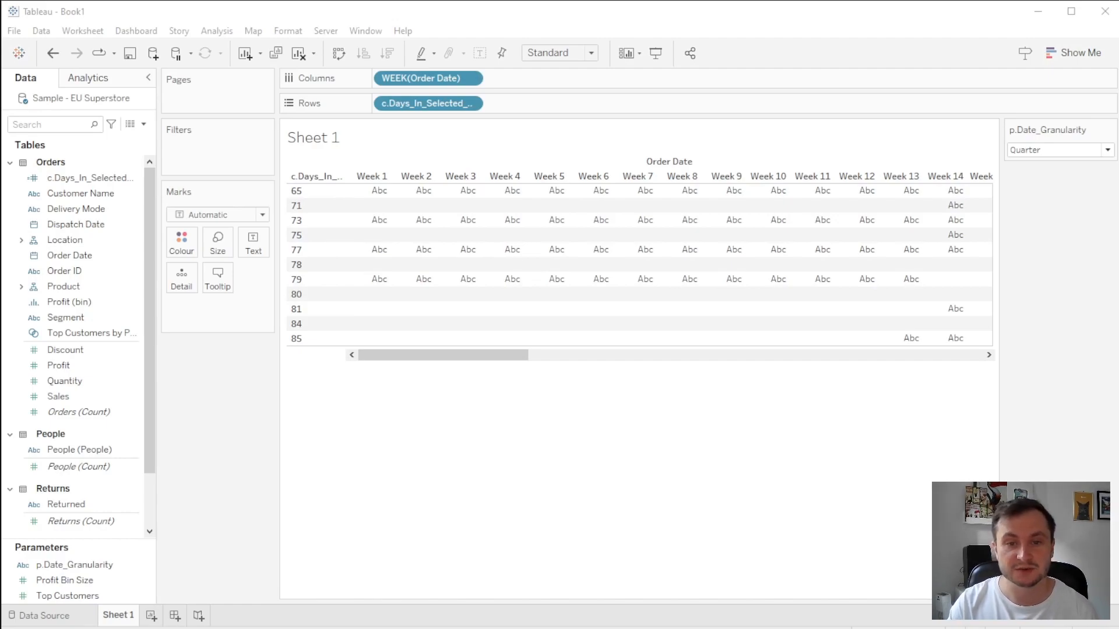
Create a calculated field named c.Sales_By_Selected_Granularity
click(147, 124)
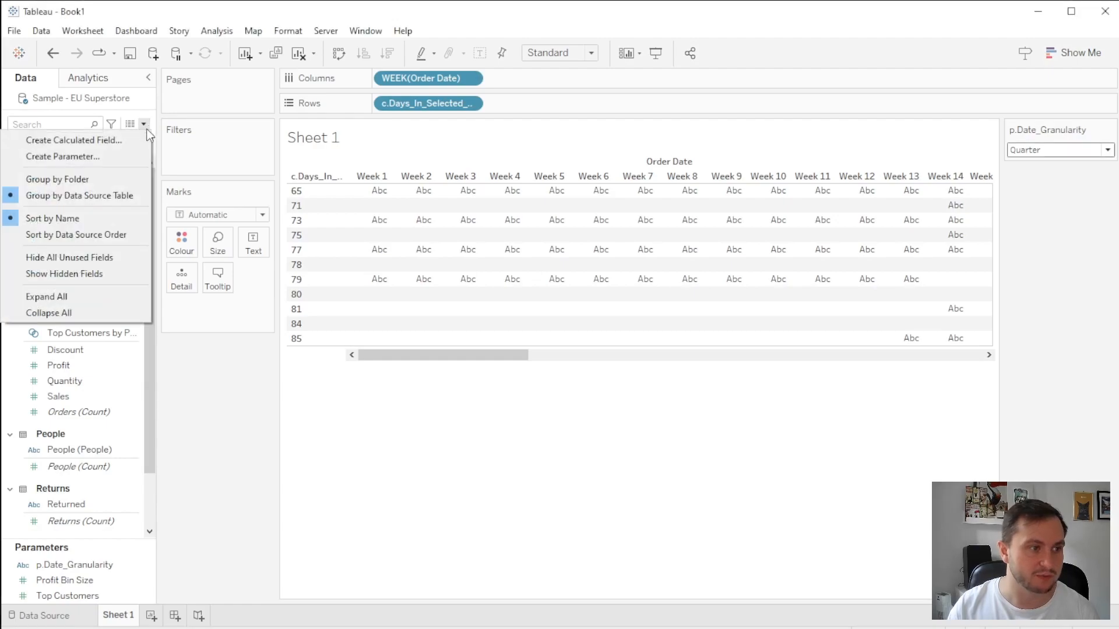
click(104, 142)
text(c.Sales_By_Selected_Granular)
key(BackSpace)
text(rity)
Enter sum([Sales]) / [c.Days_In_Selected_Granularity] as the formula of c.Sales_By_Selected_Granularity
drag(58, 396, 495, 373)
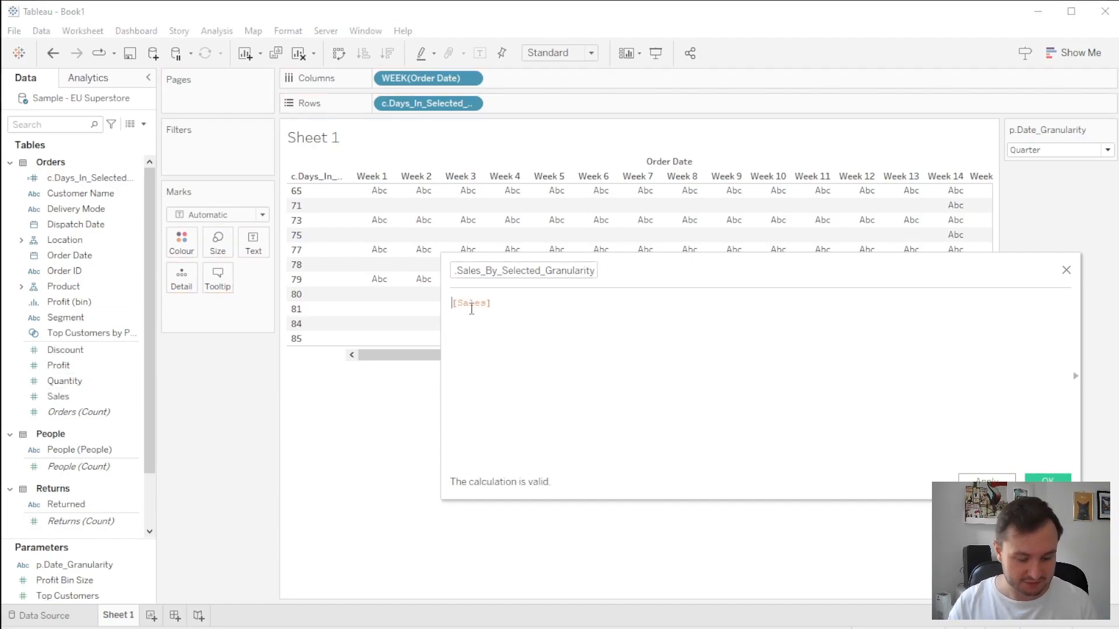
text(sum()
shift+click(537, 306)
text() /)
drag(85, 177, 641, 304)
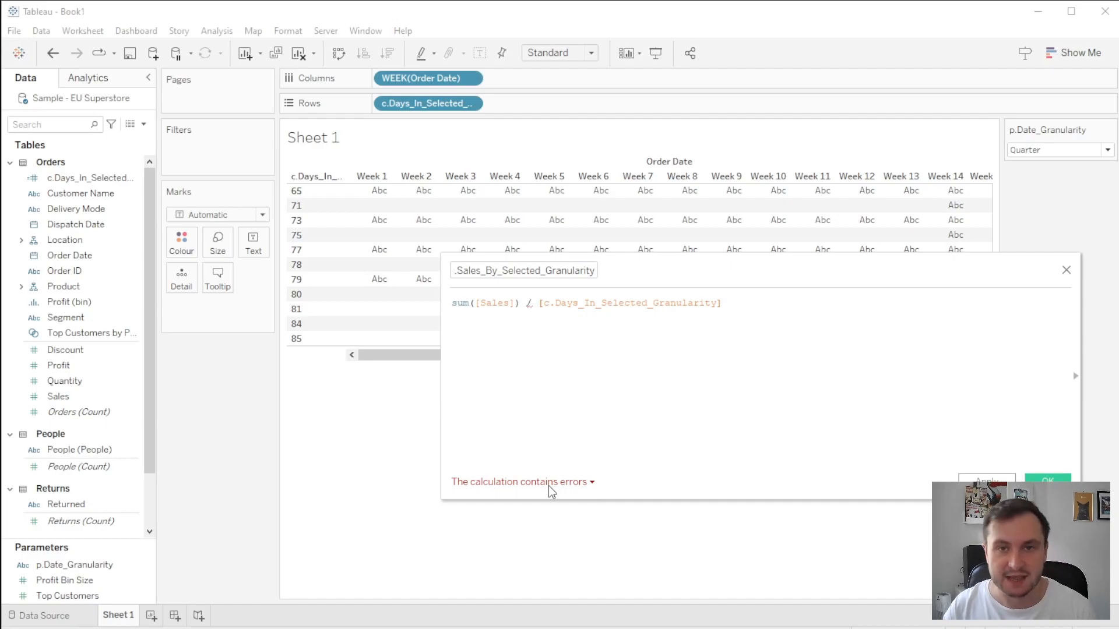
Wrap [c.Days_In_Selected_Granularity] in max(), save the calculation, and show c.Sales_By_Selected_Granularity as text values in the table
text(max()
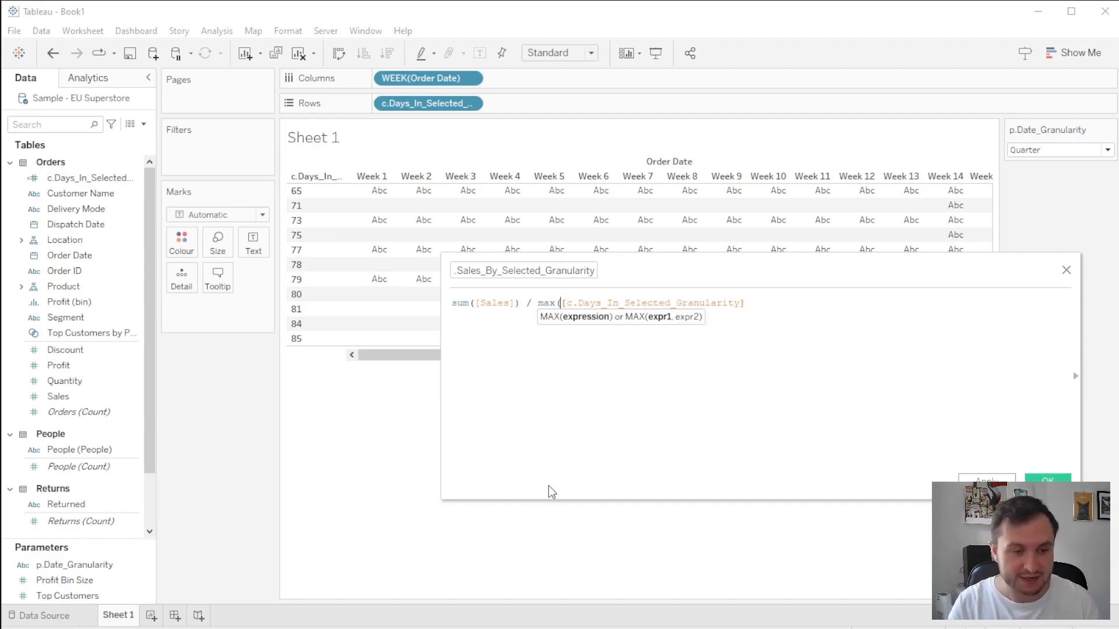
click(765, 303)
text())
text())
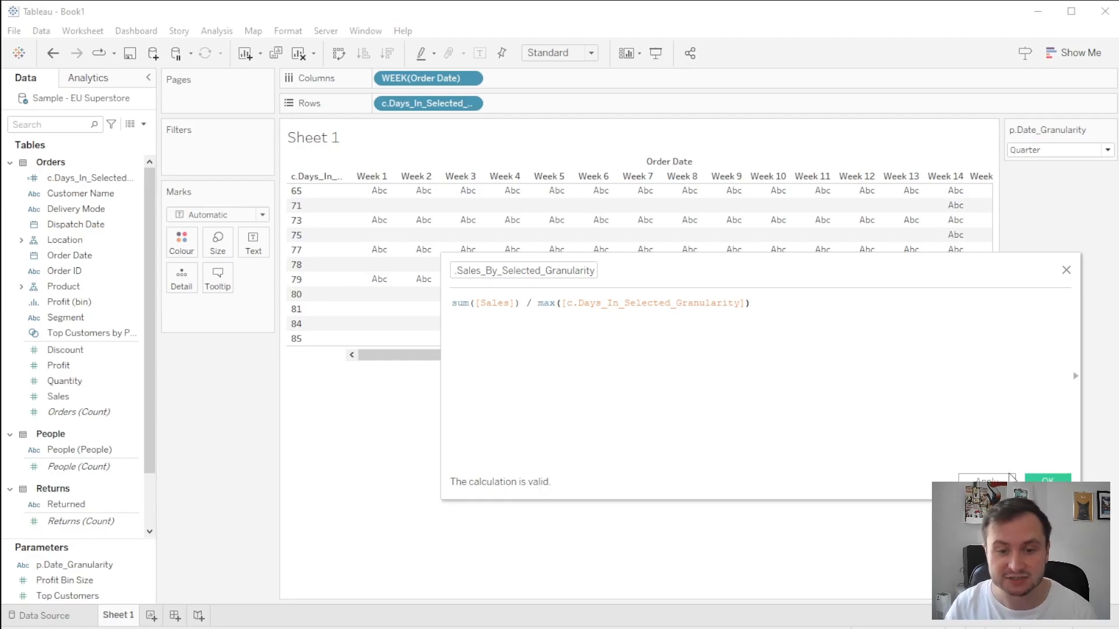
click(1043, 480)
drag(63, 527, 471, 228)
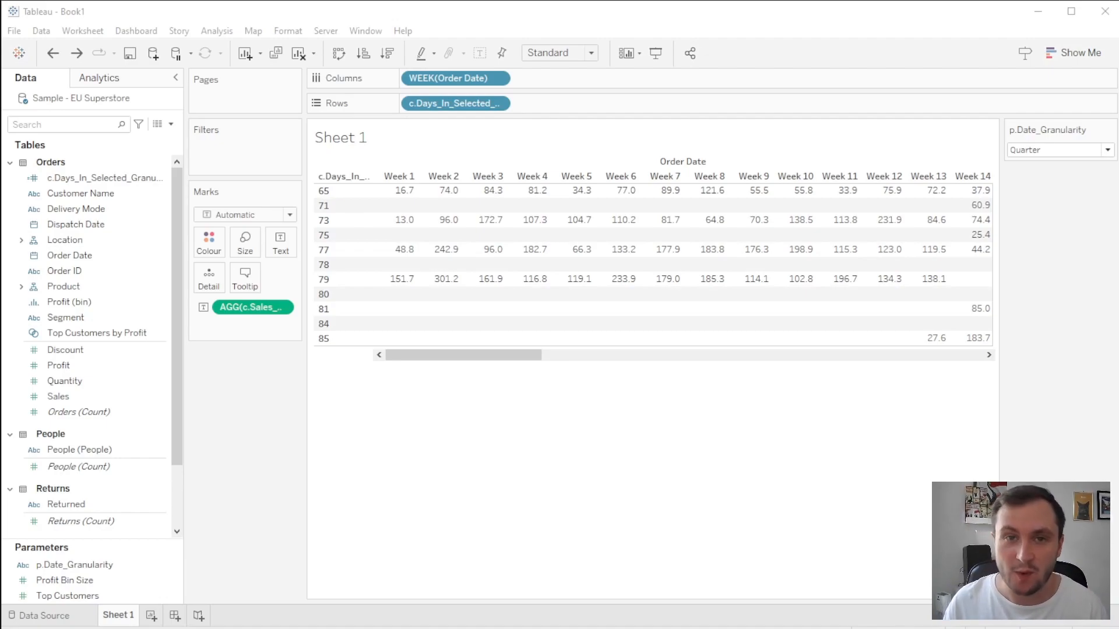
Create a calculated field named c.Date_Dynamic and begin its formula with case [p.Date_Granularity]
click(171, 124)
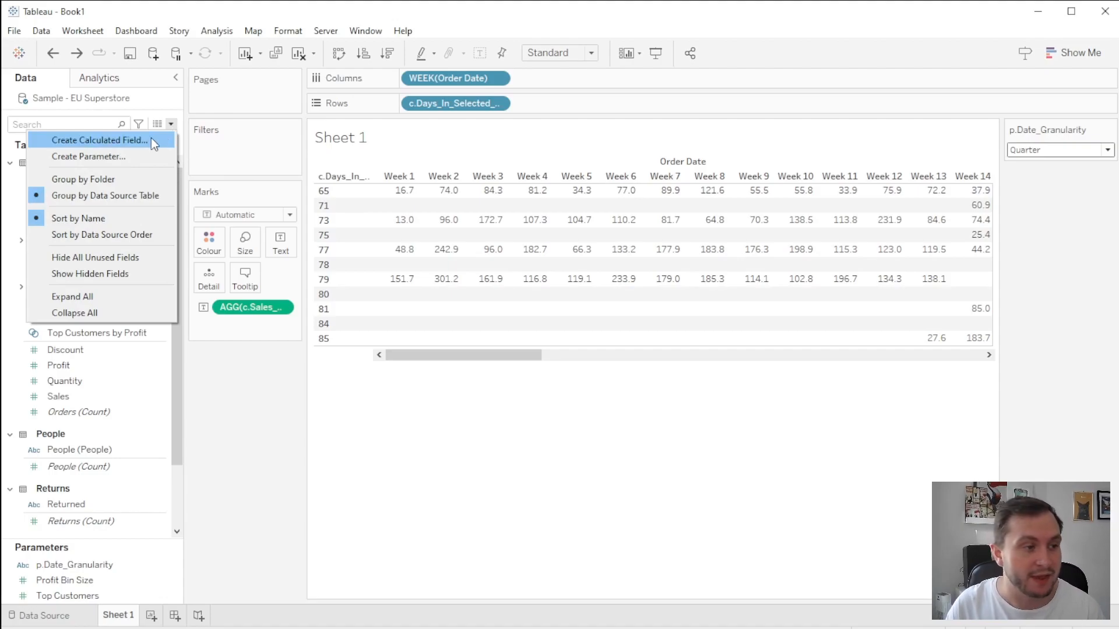
click(152, 138)
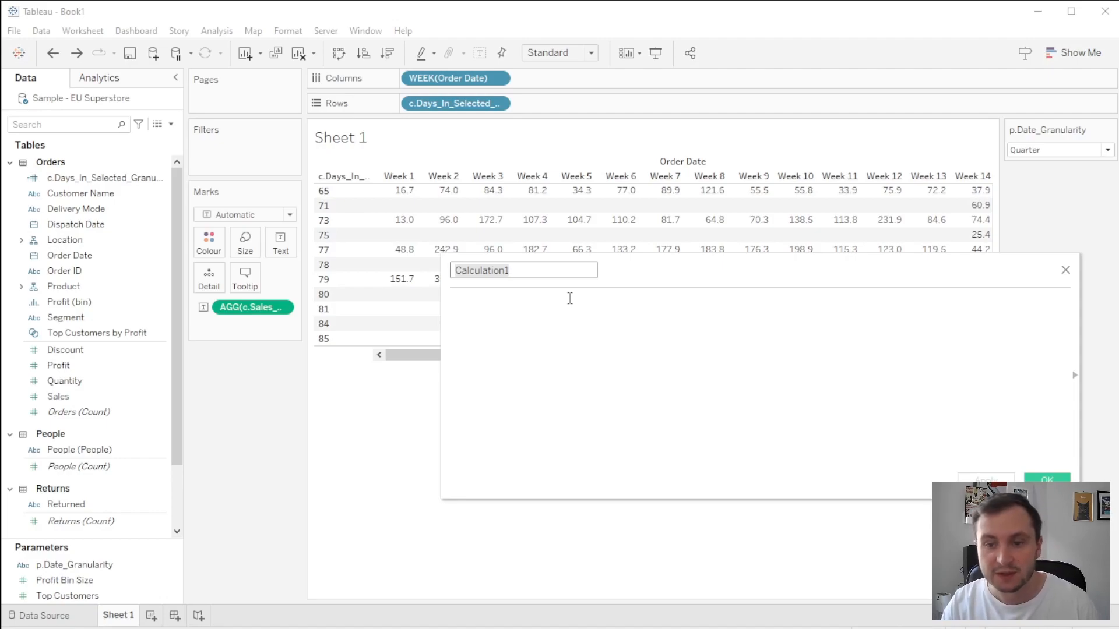
text(c.Date_Dynamic)
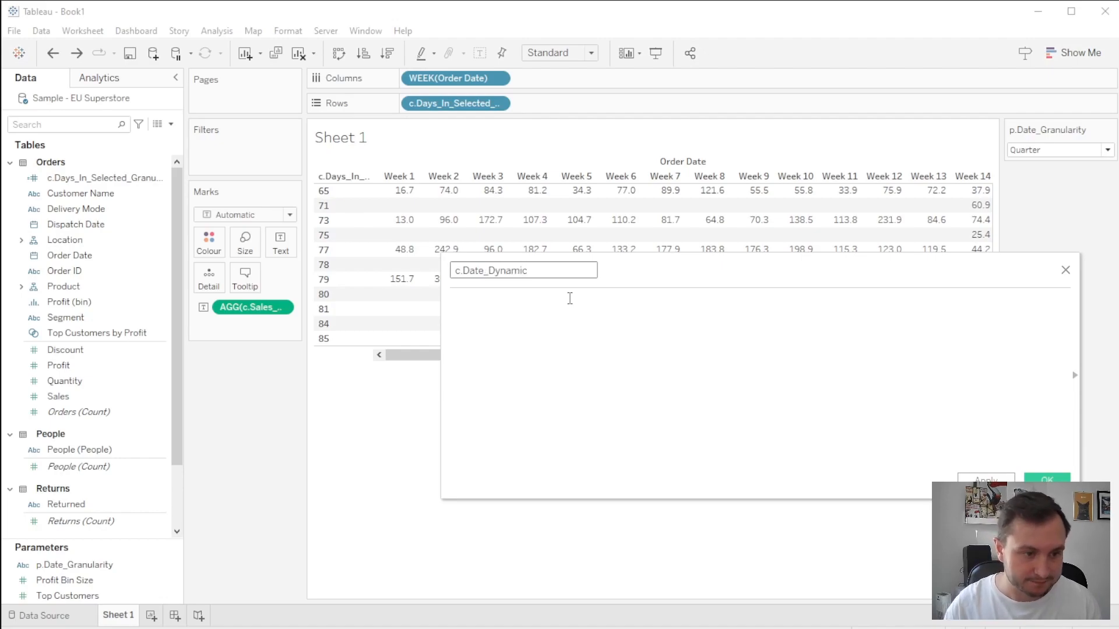
click(570, 298)
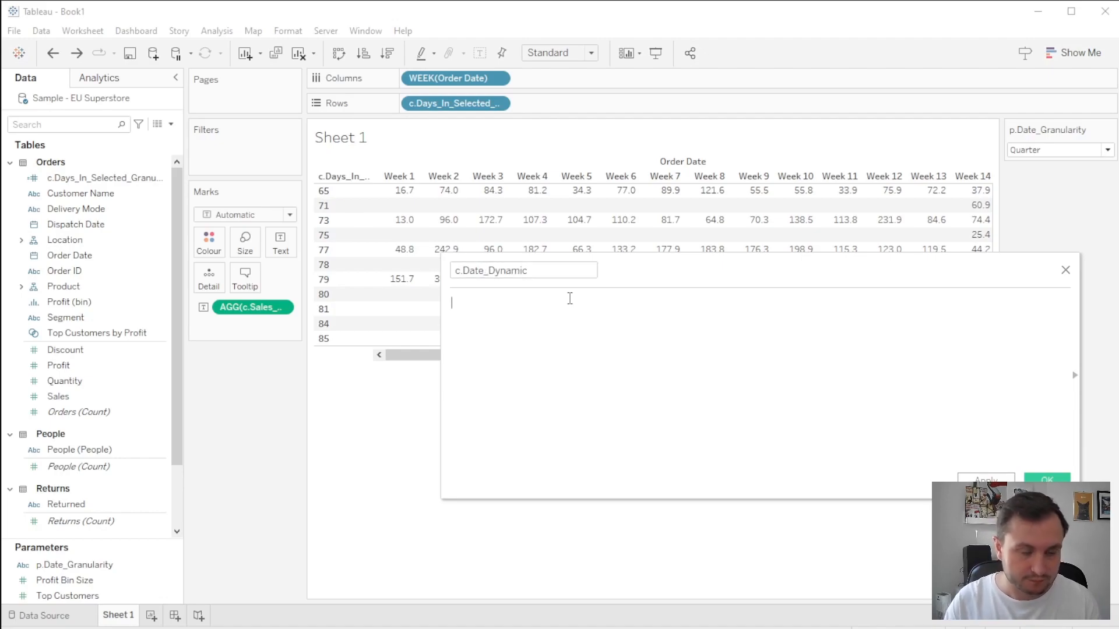
text(case)
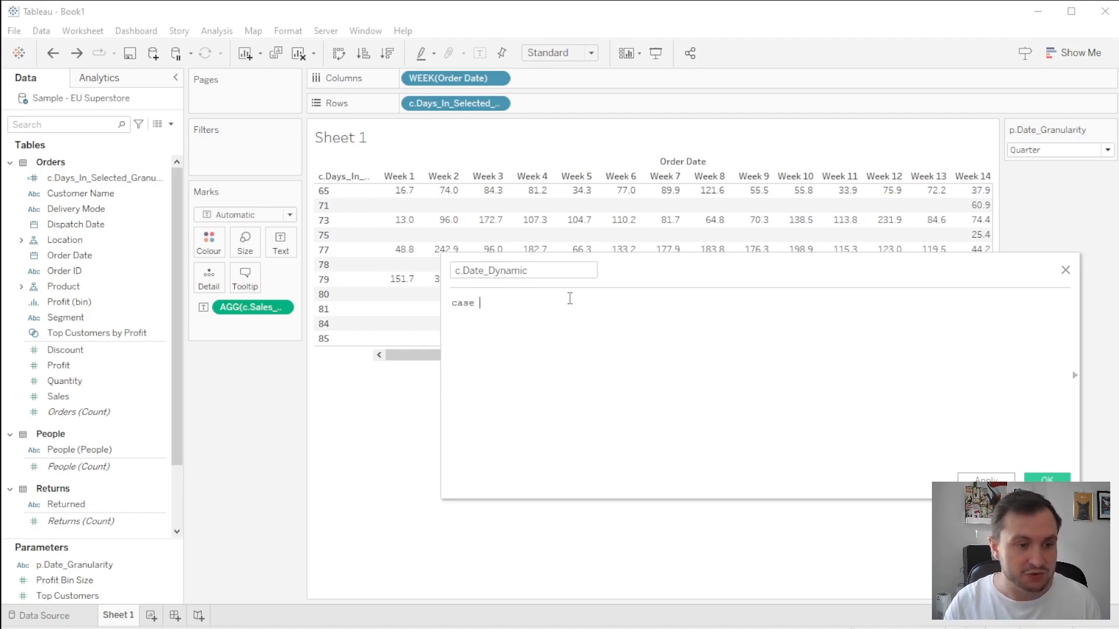
drag(99, 564, 577, 368)
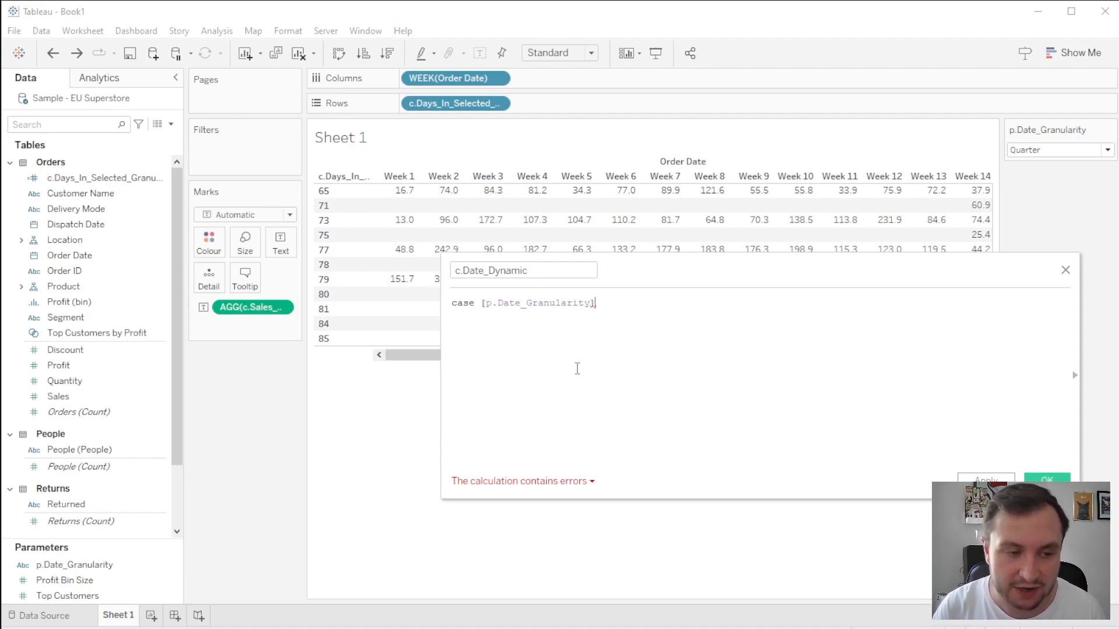
key(Return)
key(Return)
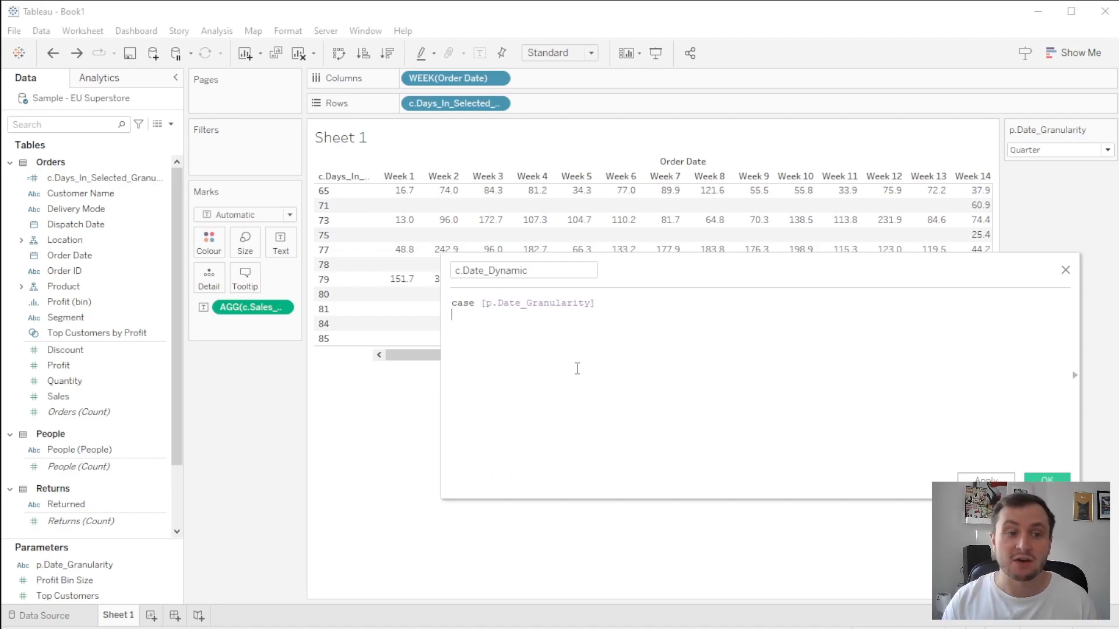
Add the year branch to the case formula: when 'year' then str(YEAR([Order Date]))
text(when 'y)
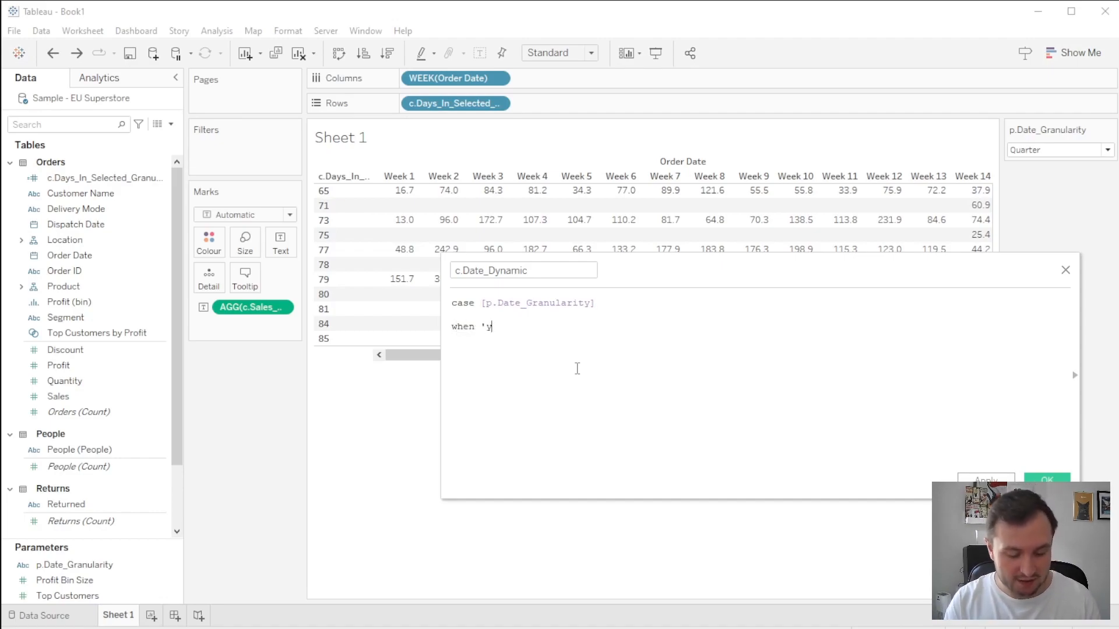
text(ear' then )
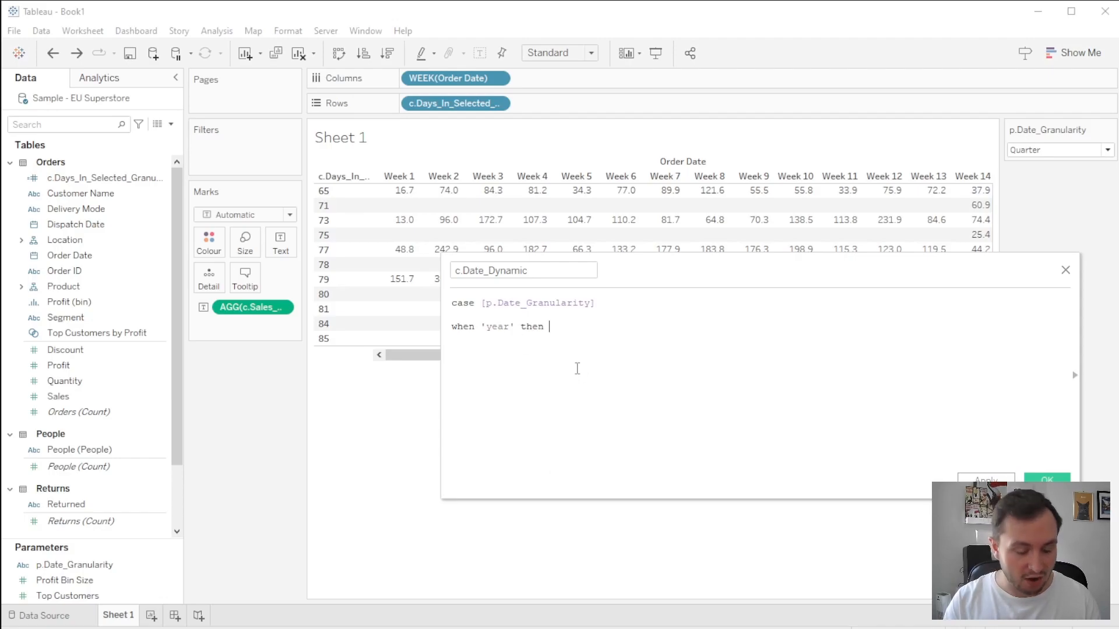
text(str))
text((YEAR()
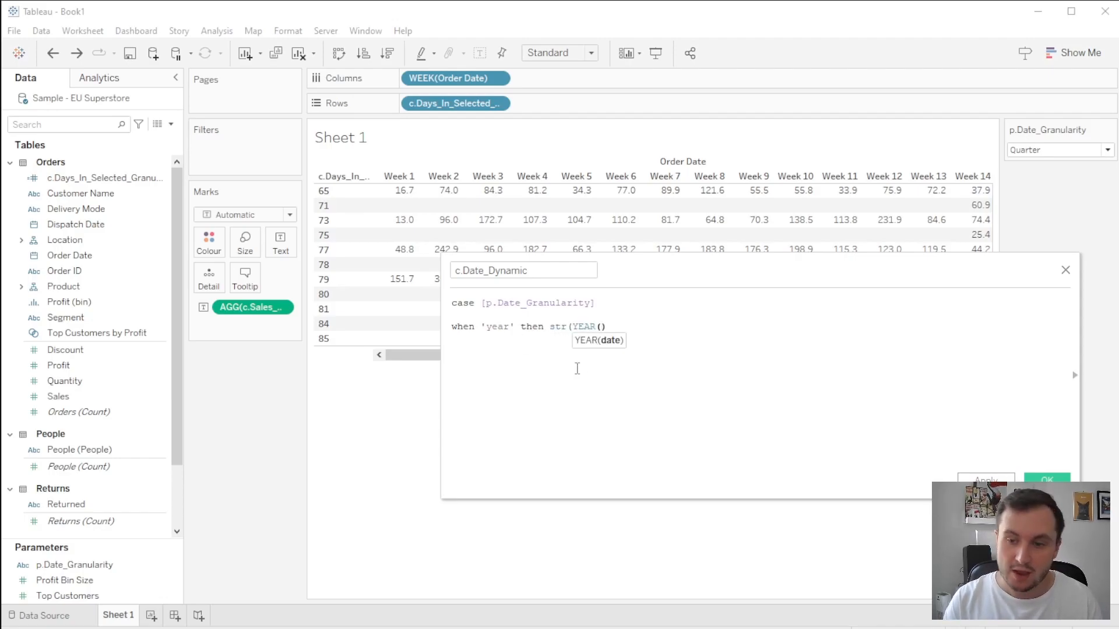
text(or)
key(Return)
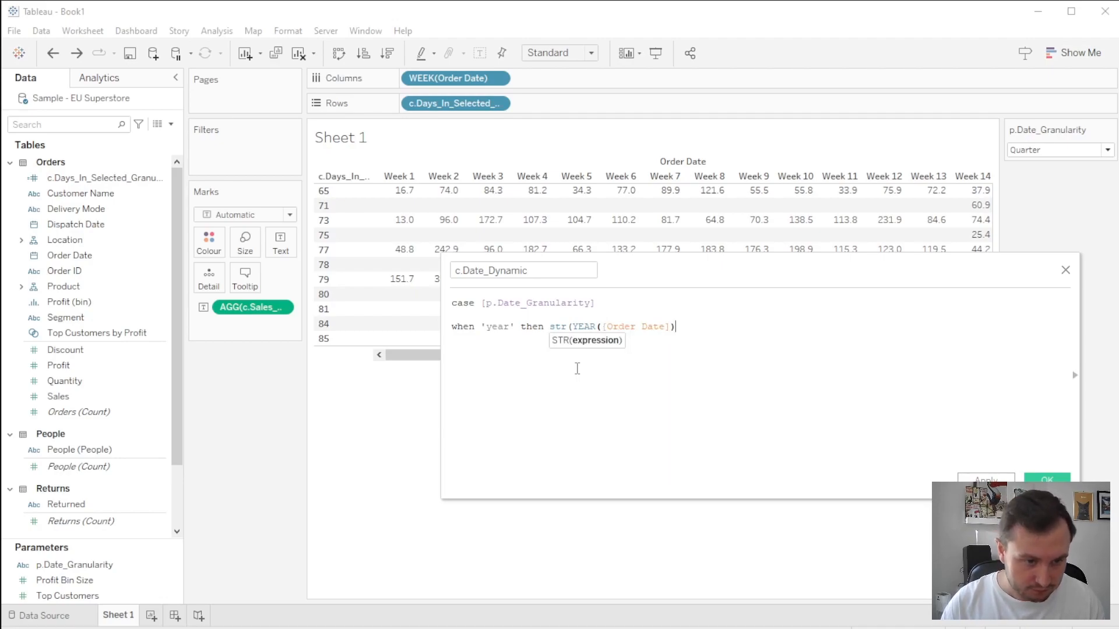
text())
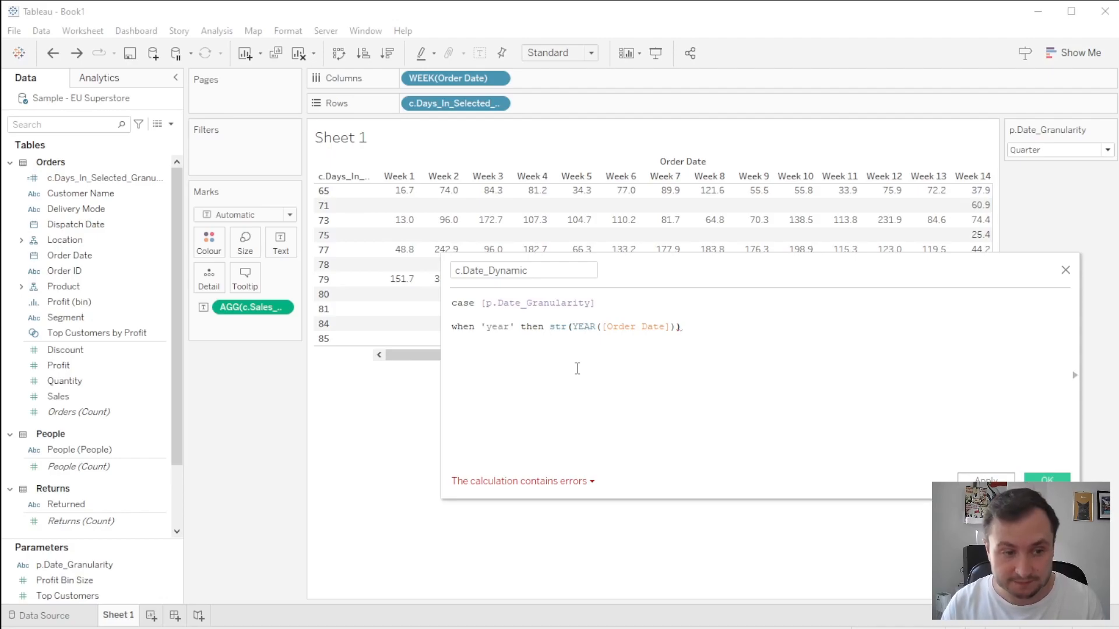
Start a second branch below the year branch with when 'month' then
key(Return)
text(when )
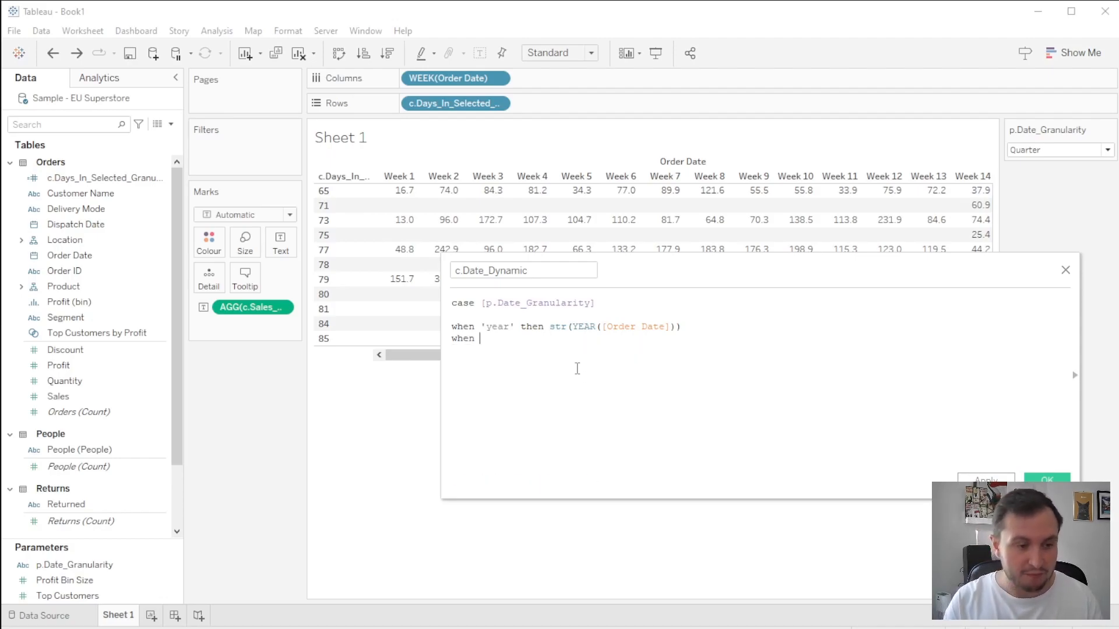
text('moth)
key(BackSpace)
key(BackSpace)
text(nrth)
key(BackSpace)
key(BackSpace)
key(BackSpace)
text(th' then)
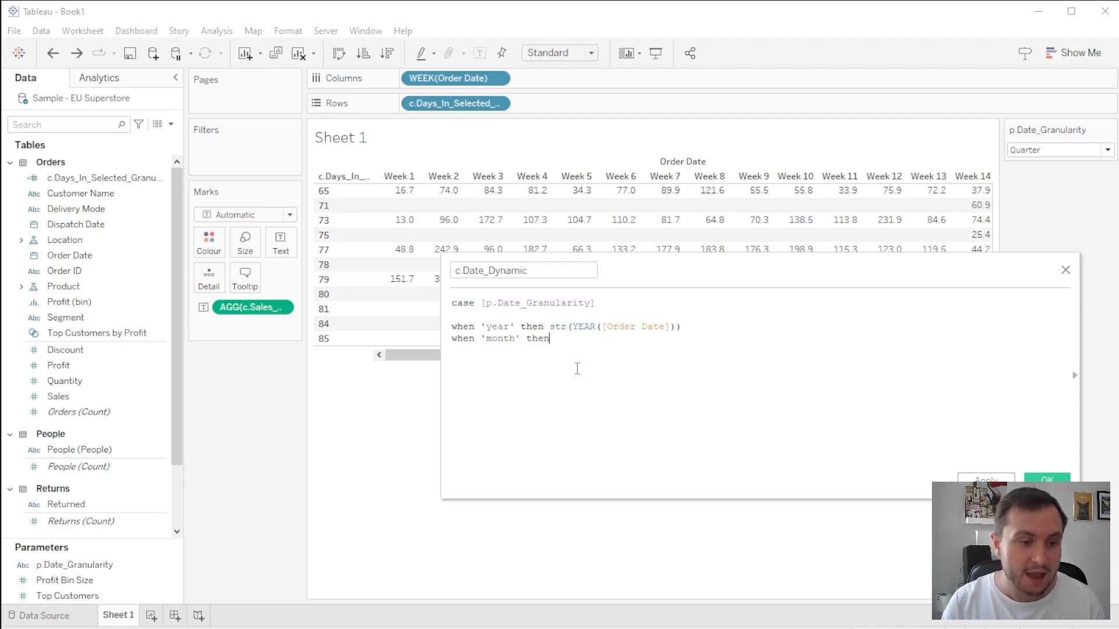
Make the month branch return DATENAME('month',[Order Date]) followed by a + operator
text( date)
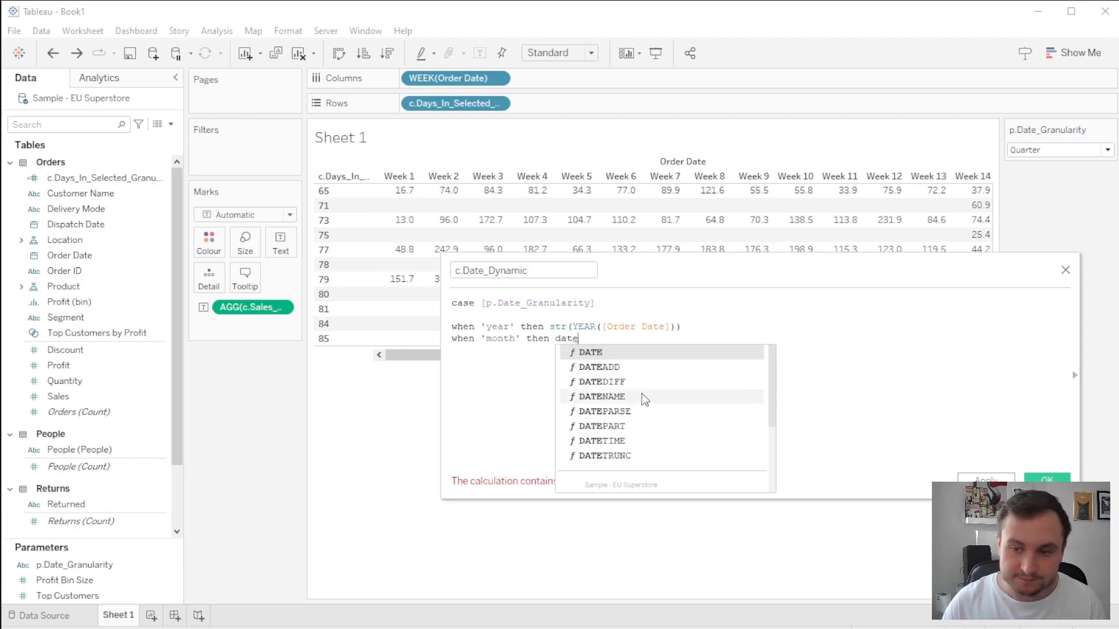
click(641, 395)
text('month')
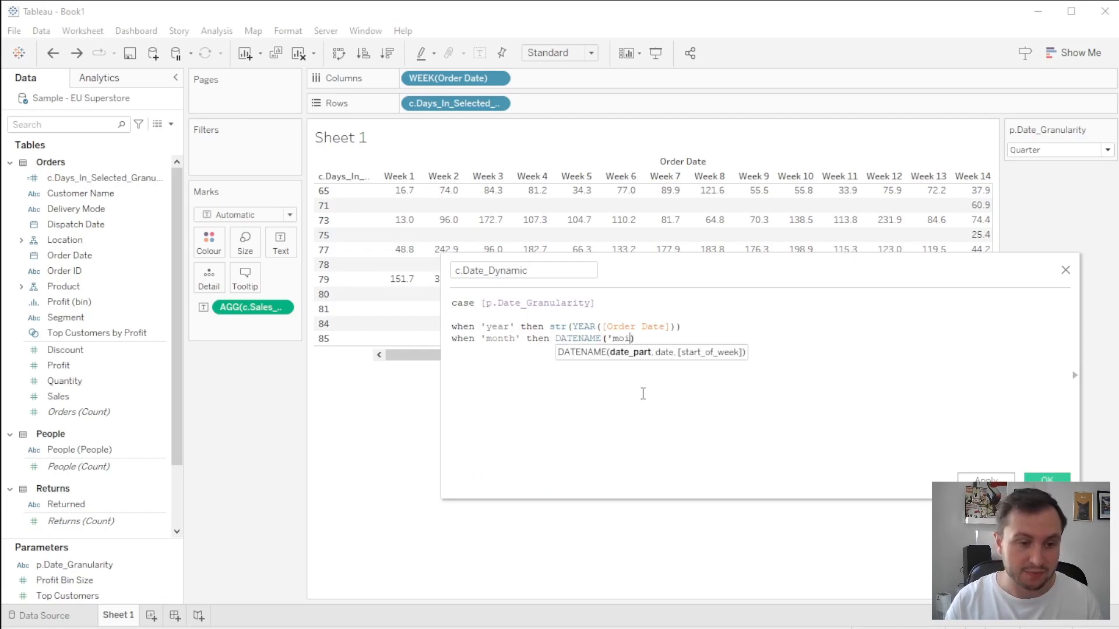
text(,[ord)
key(Return)
key(Right)
text(+)
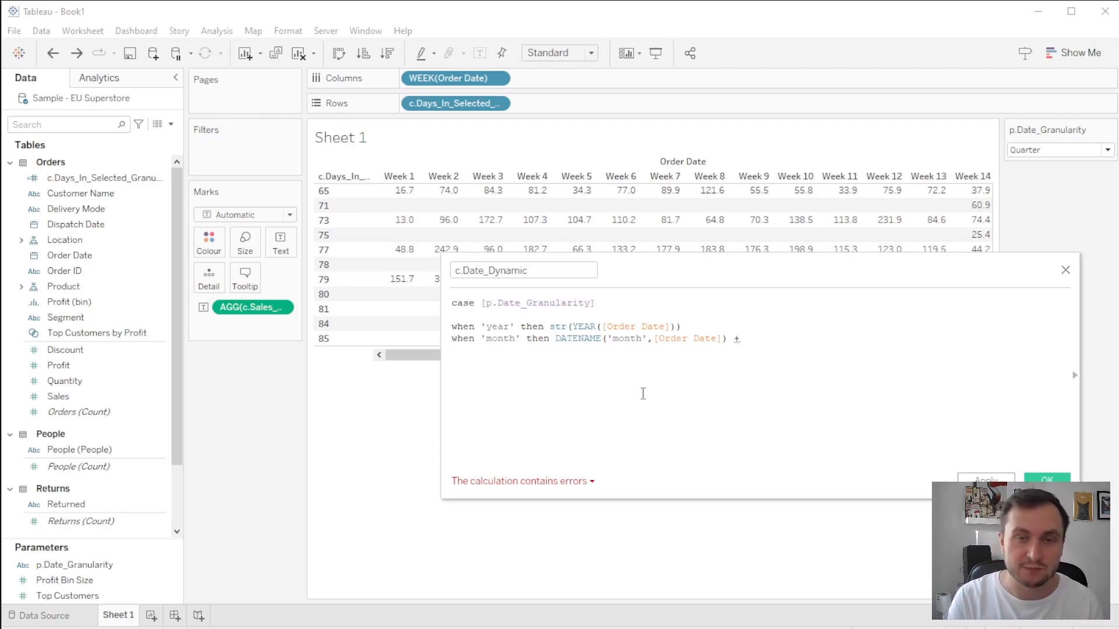
Append a single-quoted space ' ' and another + operator to the month branch
text( " ")
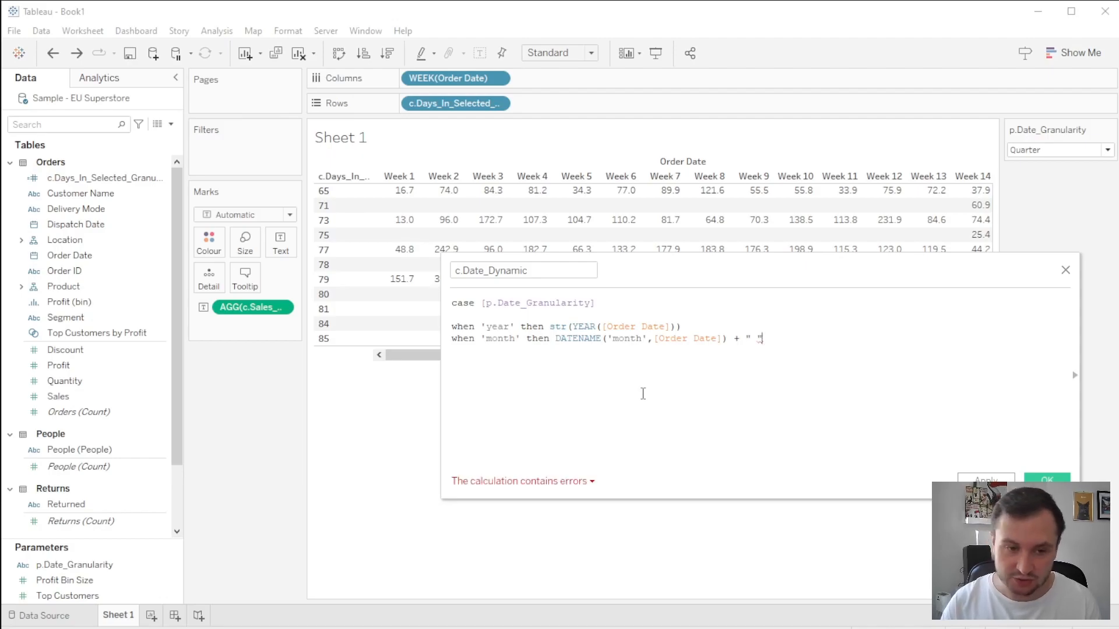
key(Left)
key(Left)
key(Left)
key(Delete)
text(')
key(Right)
key(Right)
key(BackSpace)
text(' +)
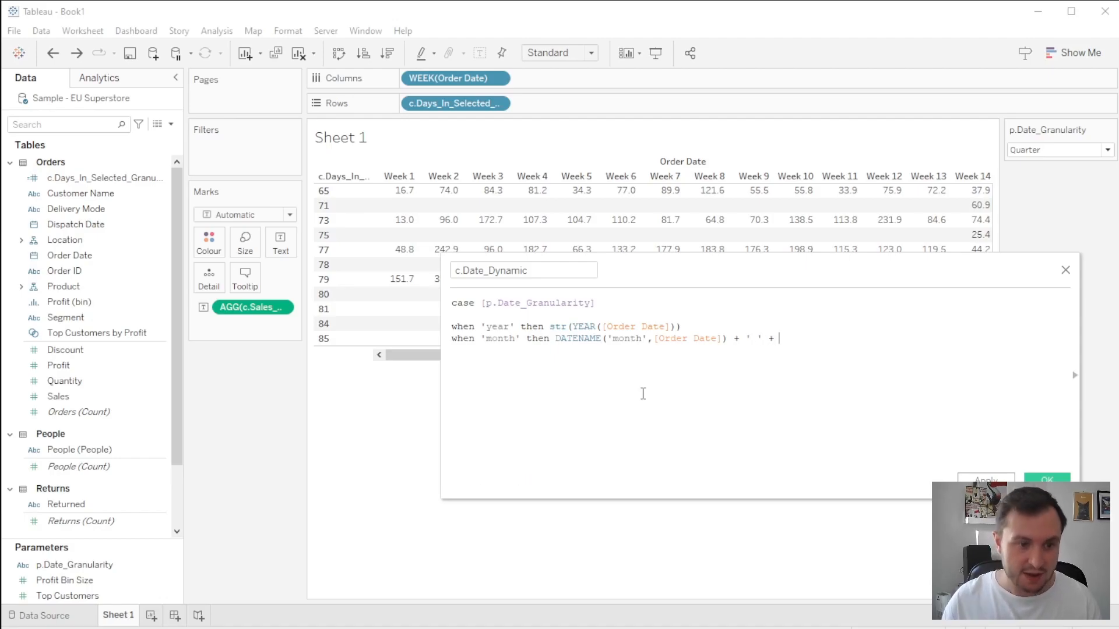
Complete the month branch with a copy of str(YEAR([Order Date])) from the year branch
drag(681, 327, 549, 328)
key(ctrl+c)
click(796, 339)
key(ctrl+v)
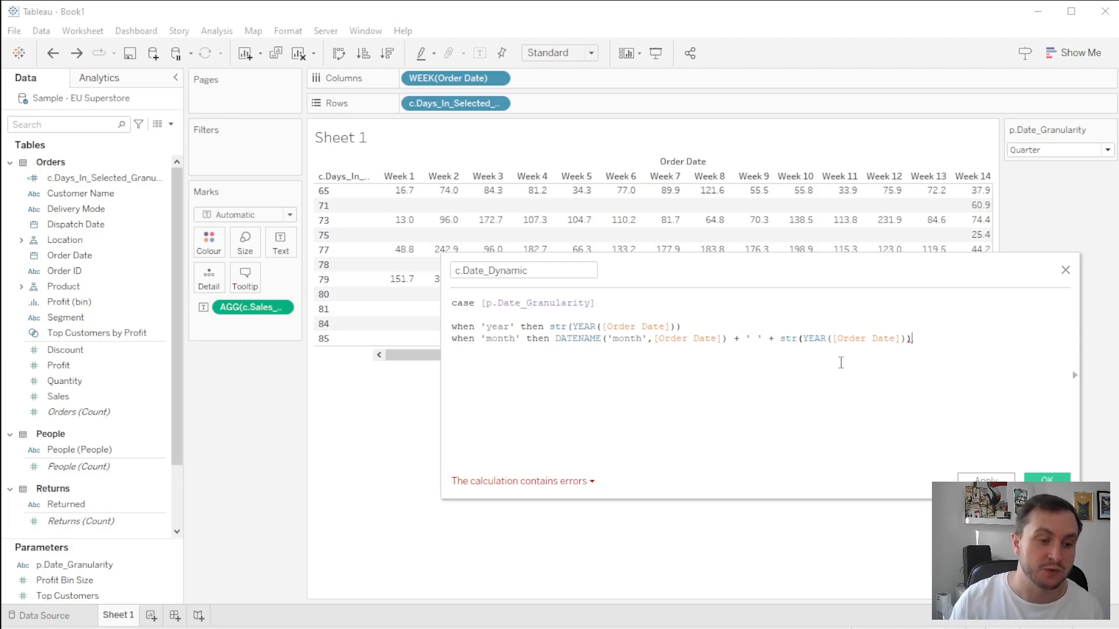
Start a third branch below the month branch with when 'week' then 'WK'+
drag(556, 339, 728, 342)
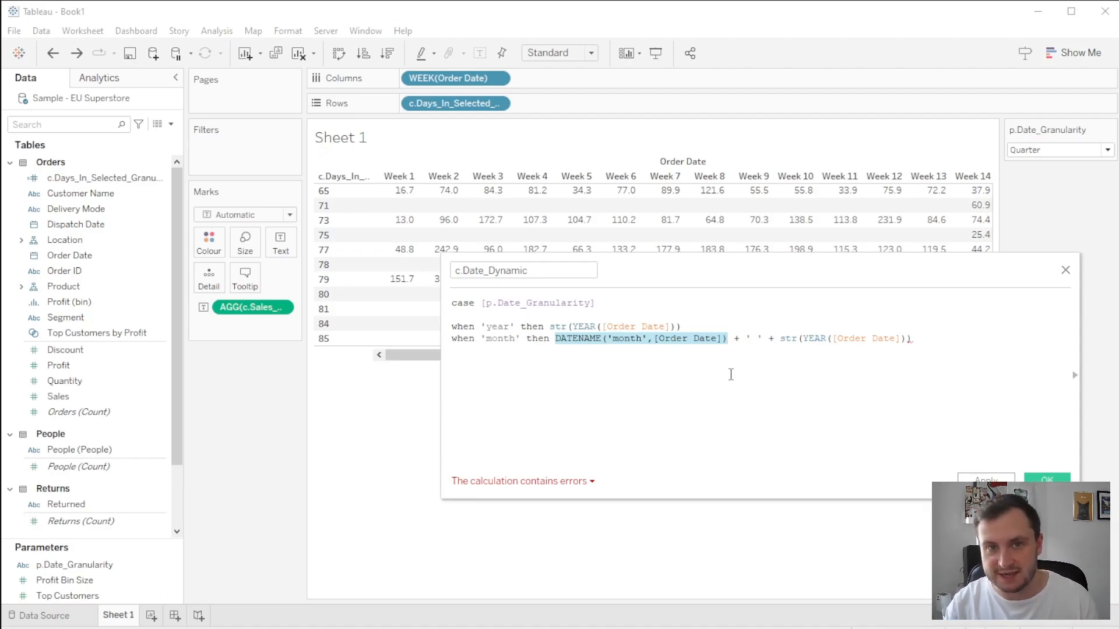
triple_click(922, 339)
click(938, 342)
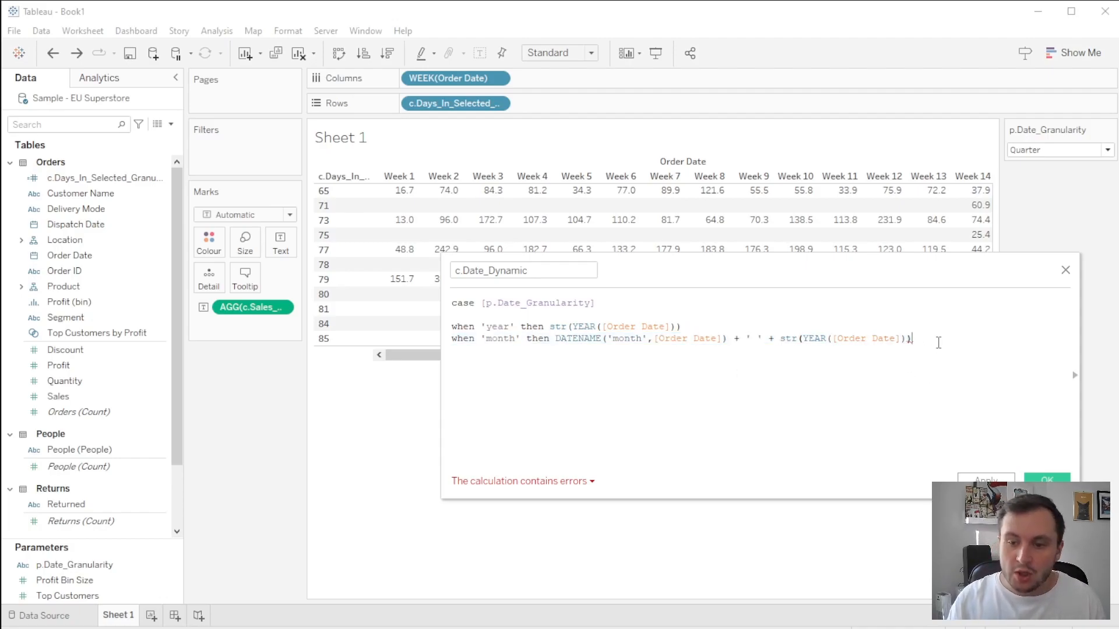
key(Return)
text(whe)
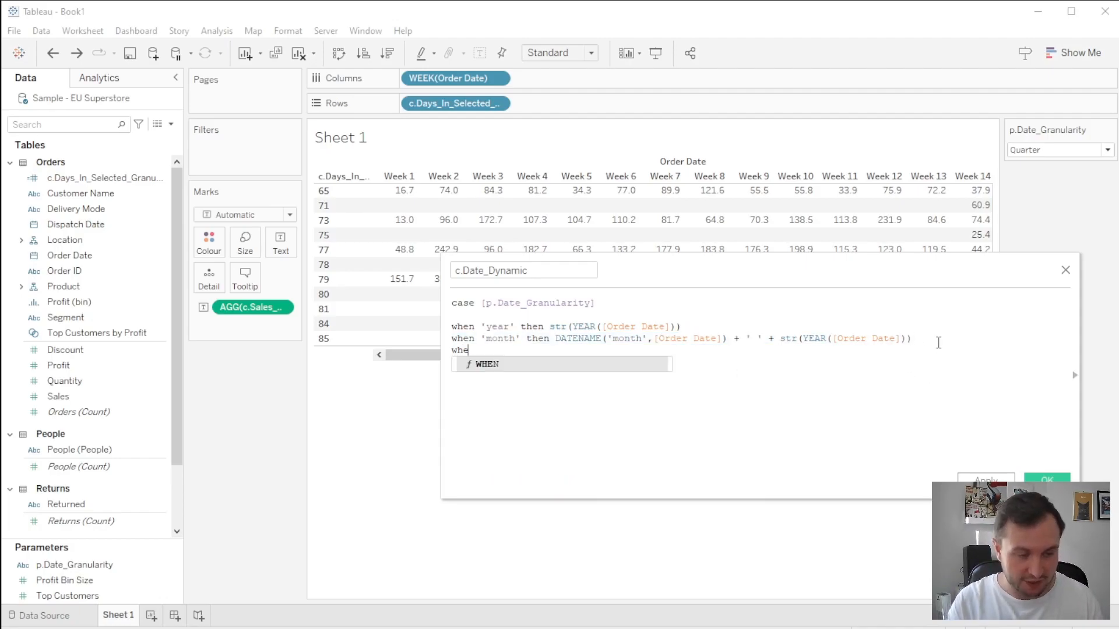
text(n 'week' then)
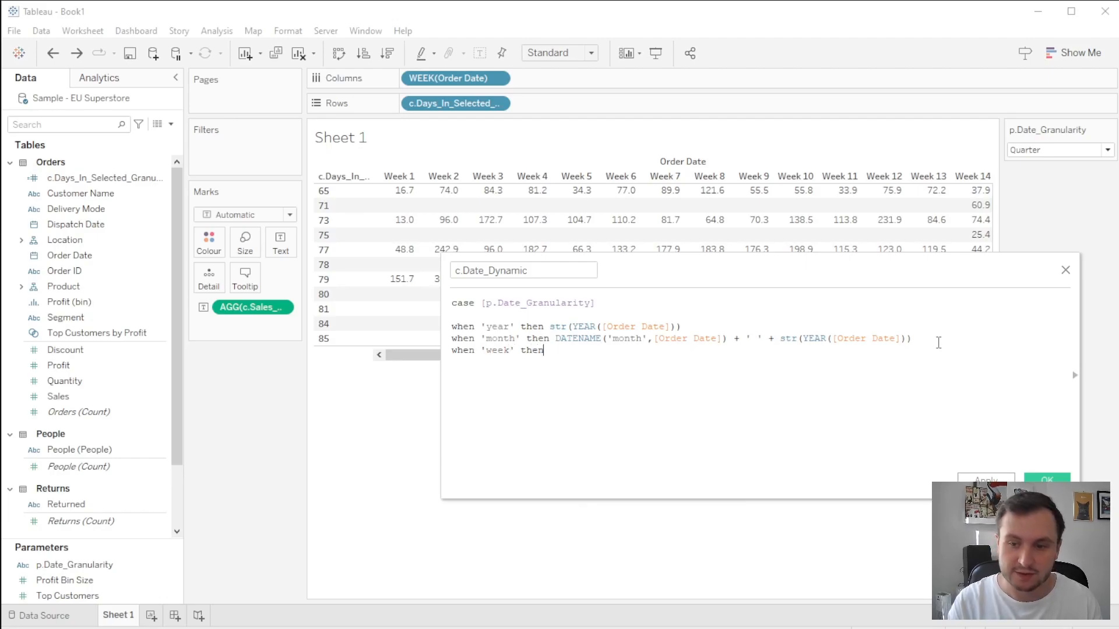
text( 'WK')
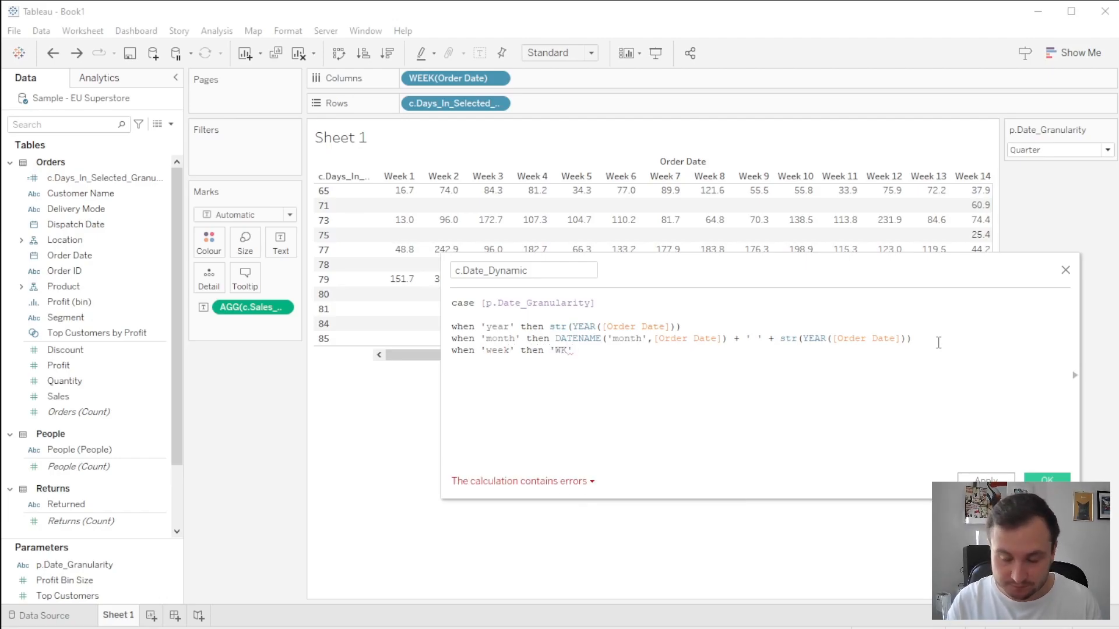
text(+)
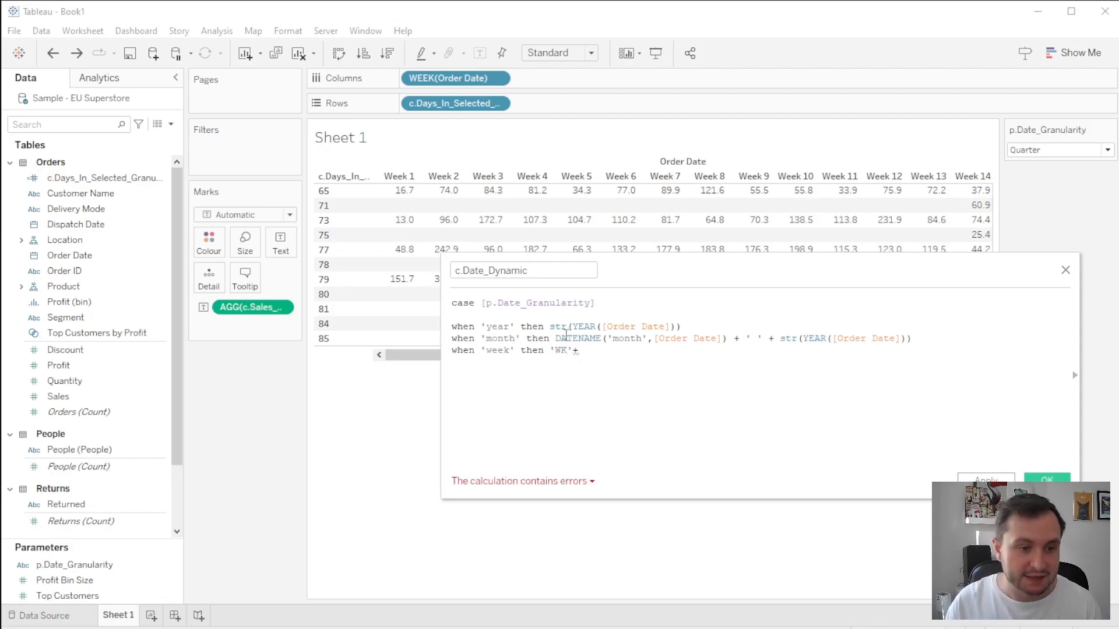
Copy the month branch's DATENAME expression into the week branch and change its date part to 'week'
drag(555, 336, 727, 339)
key(ctrl+c)
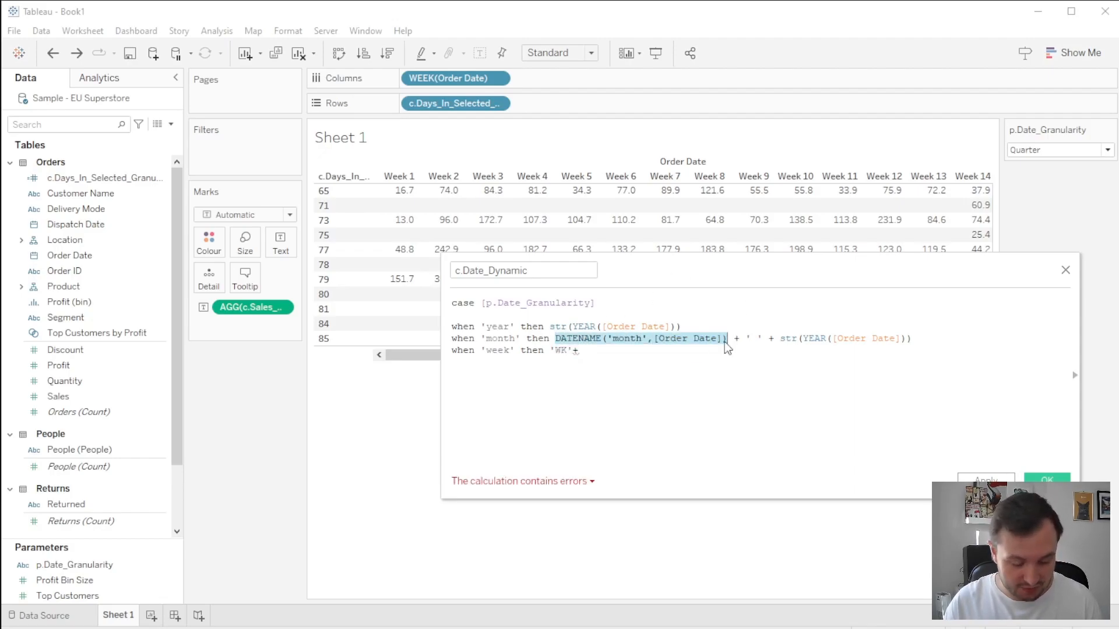
click(637, 354)
key(ctrl+v)
double_click(650, 350)
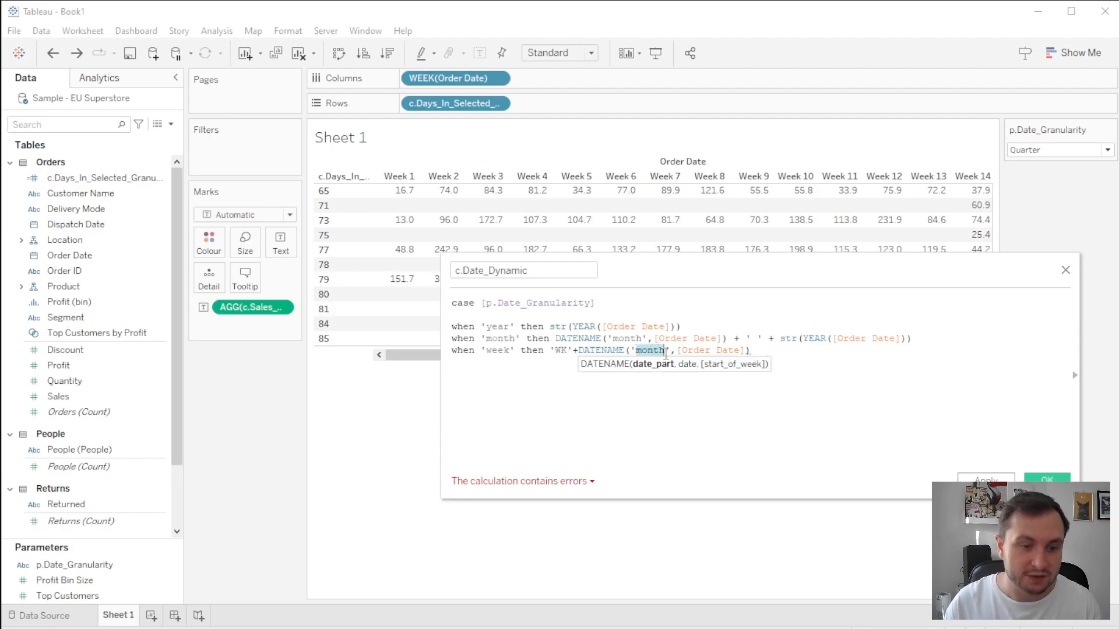
text(week)
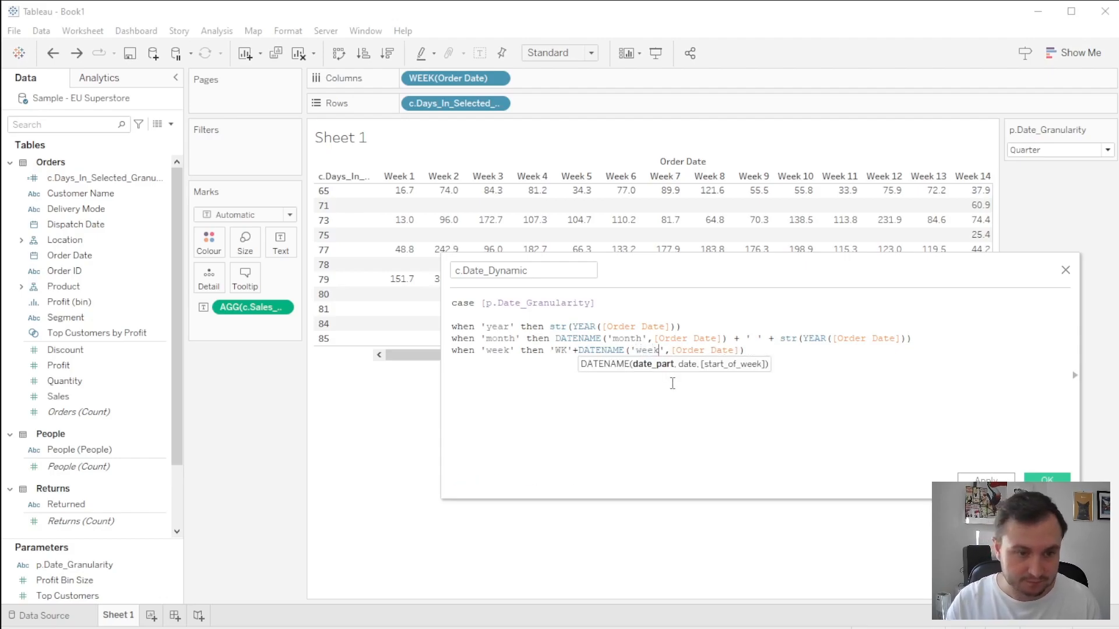
Complete the week branch with a copy of + ' ' + str(YEAR([Order Date])) from the month branch
drag(912, 339, 730, 341)
key(ctrl+c)
click(746, 351)
key(ctrl+v)
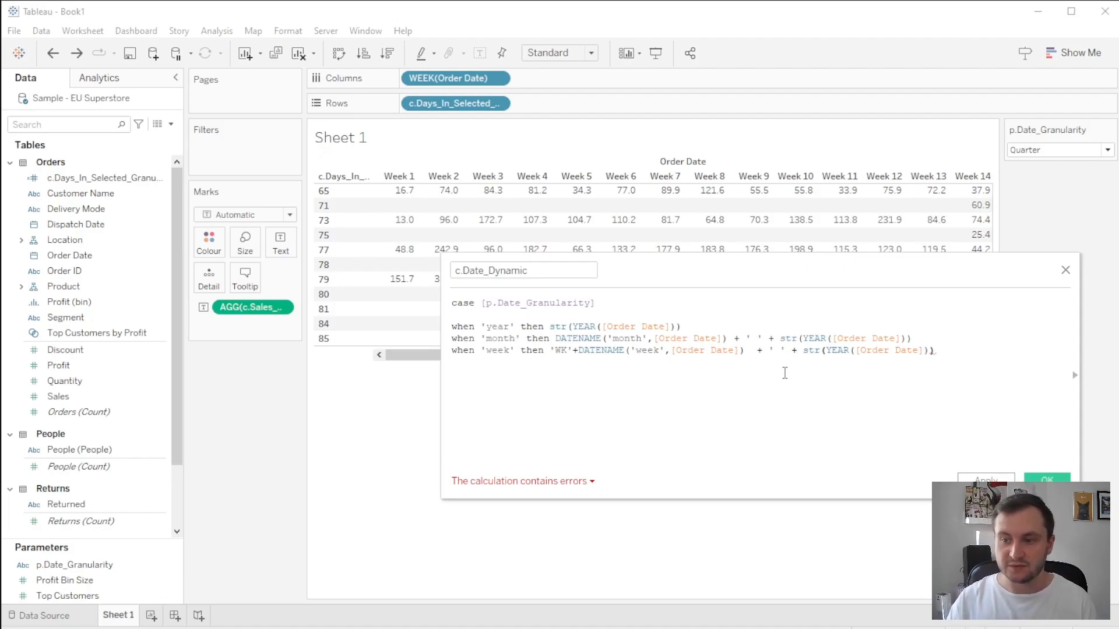
Start a fourth branch below the week branch with when 'quarter' then
key(Return)
text(when 'quarter' tjem)
key(BackSpace)
key(BackSpace)
key(BackSpace)
key(BackSpace)
text(hen)
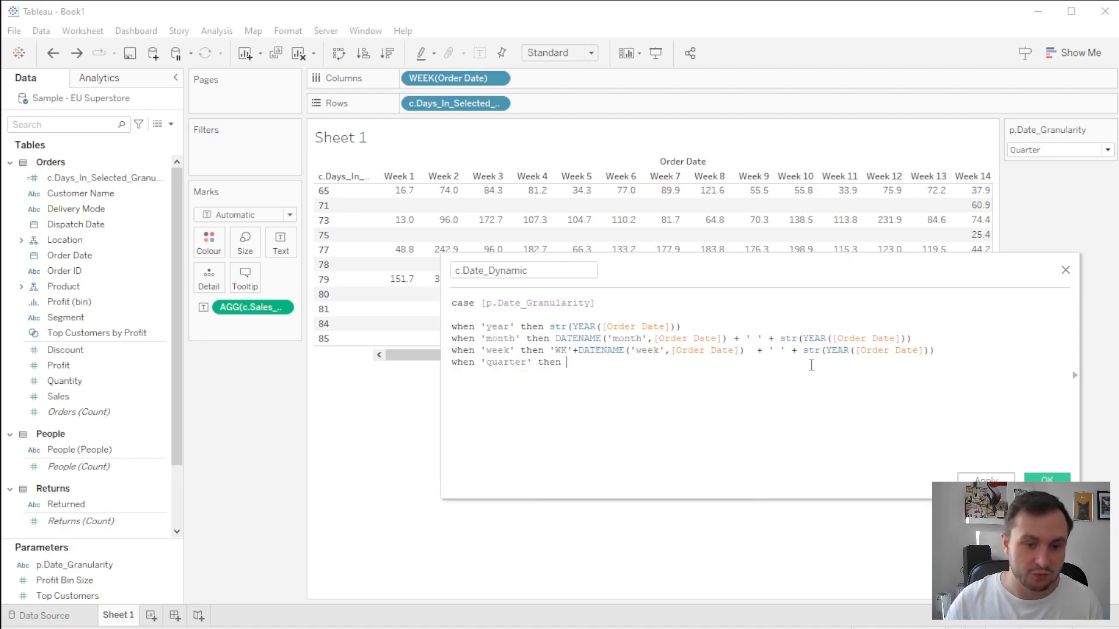
Copy the week branch's expression into the quarter branch, changing the prefix to 'Q' and the date part to 'quarter'
drag(935, 350, 584, 362)
key(ctrl+c)
click(567, 363)
key(ctrl+v)
text(Q)
drag(647, 363, 671, 362)
text(quarter)
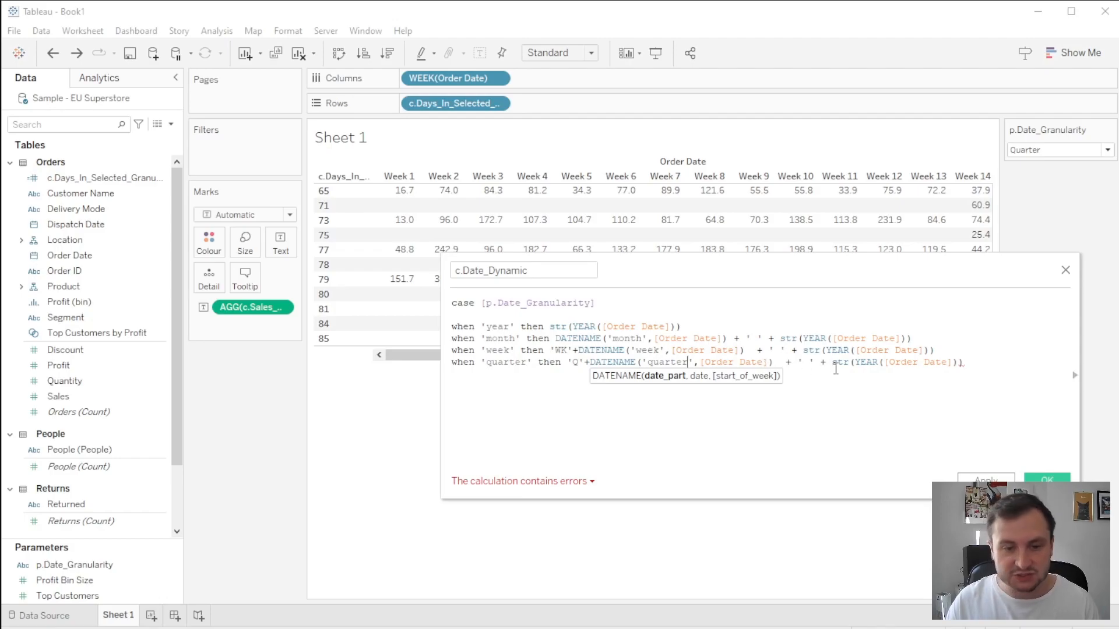
Add the branch when 'day' then str([Order Date]) below the quarter branch and close the case statement with END
click(972, 362)
key(Return)
text(when 'day')
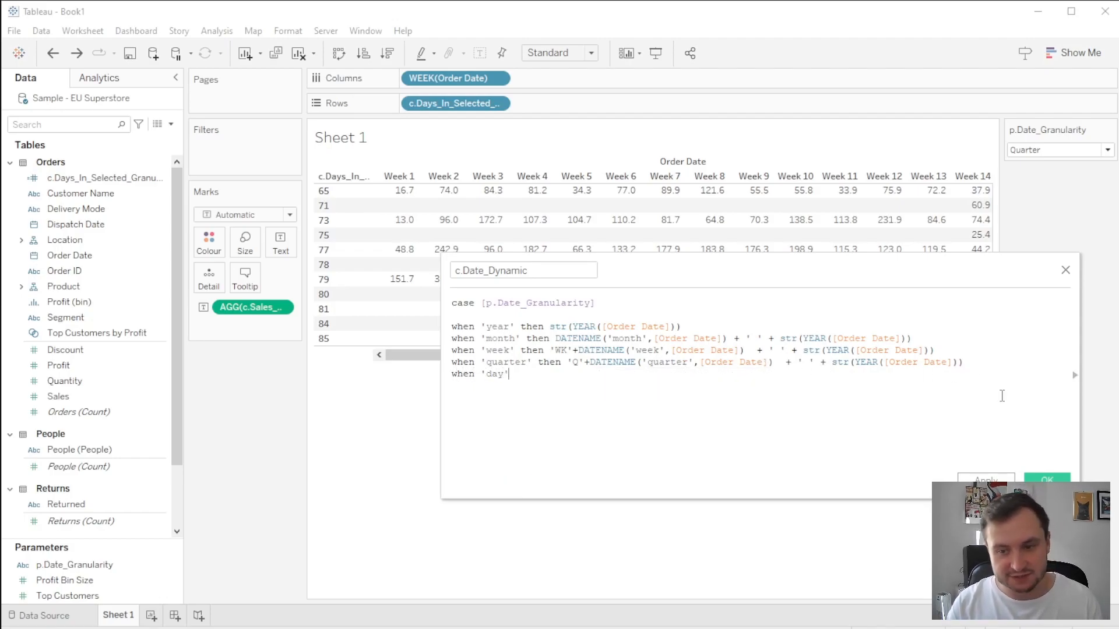
text( then str(or)
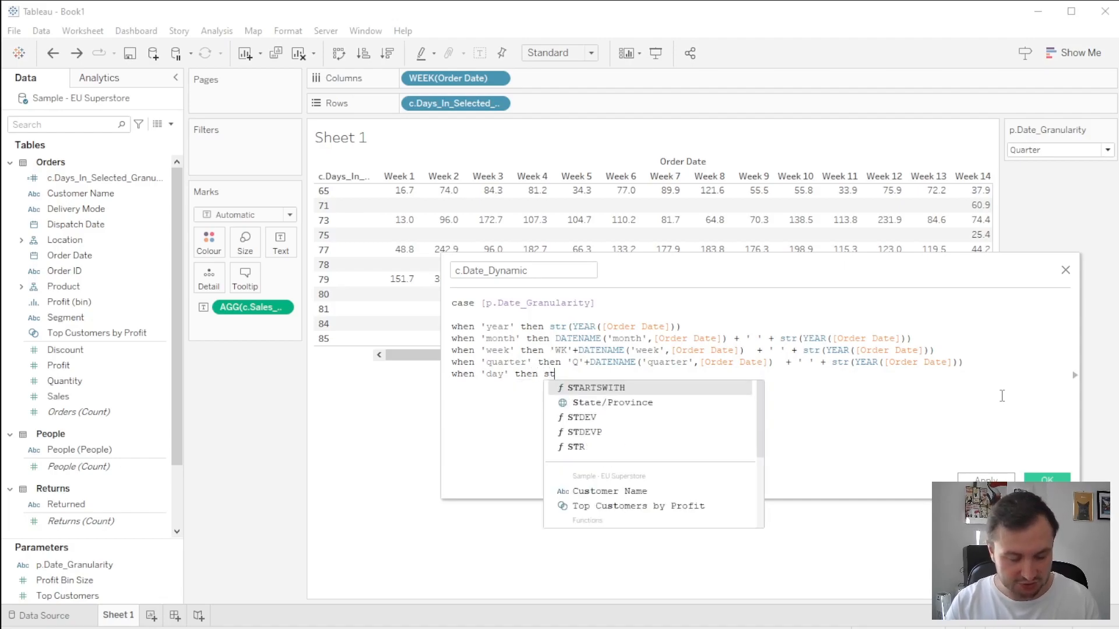
key(Down)
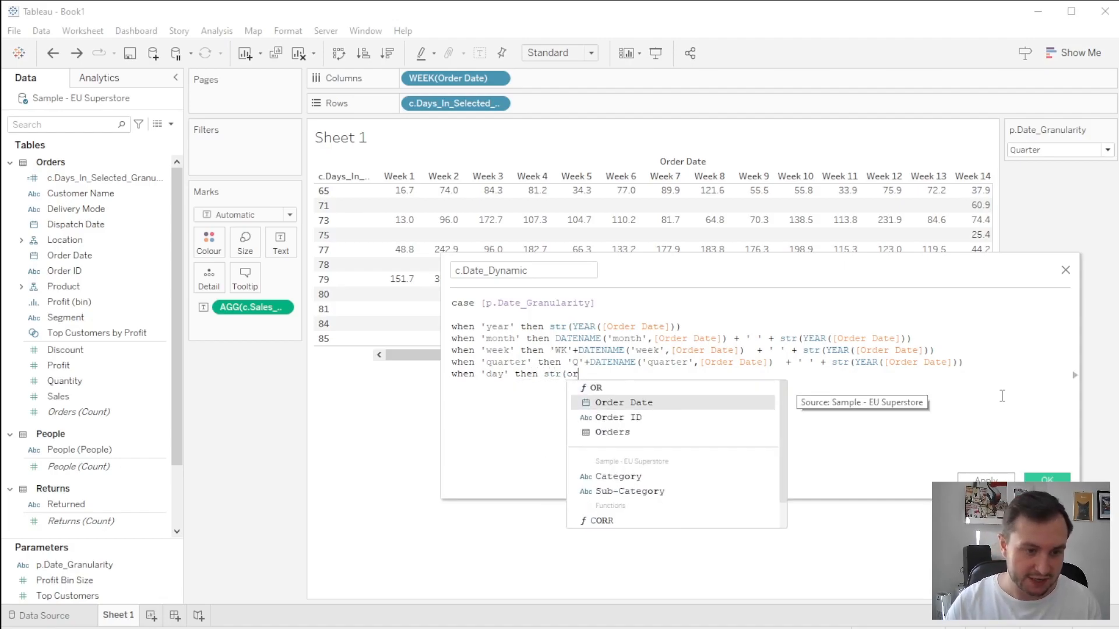
key(Return)
text()  )
text(END)
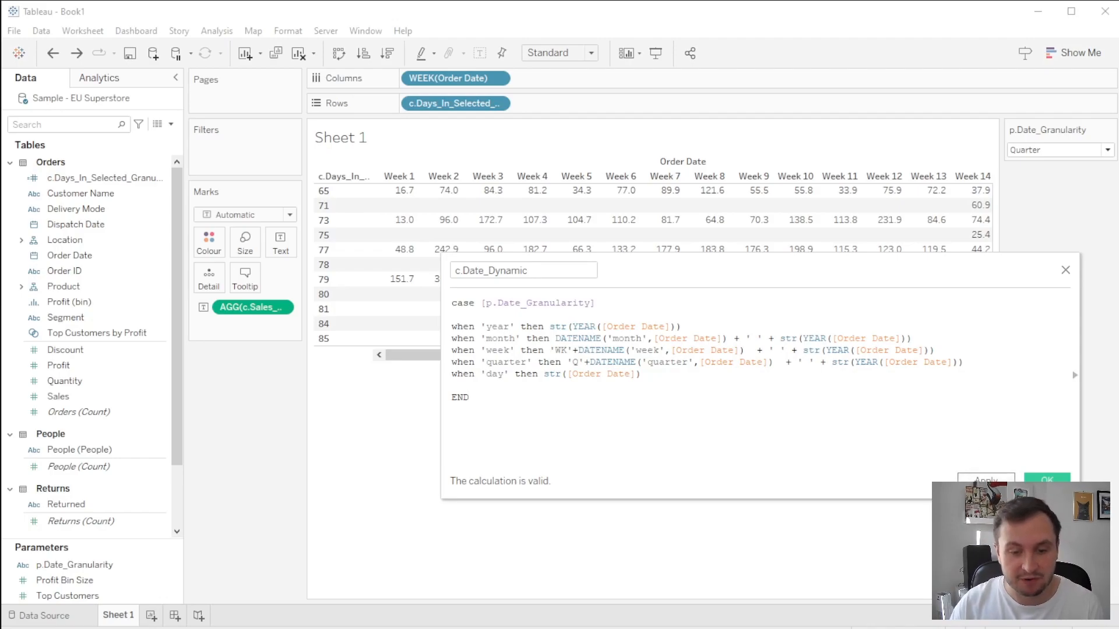
Save the c.Date_Dynamic calculation and remove c.Days_In_Selected_Granularity from Rows and WEEK(Order Date) from Columns
click(1047, 482)
drag(449, 103, 245, 411)
drag(431, 77, 244, 402)
Place c.Date_Dynamic on Columns as the table's date header
drag(79, 178, 443, 78)
click(534, 287)
click(588, 394)
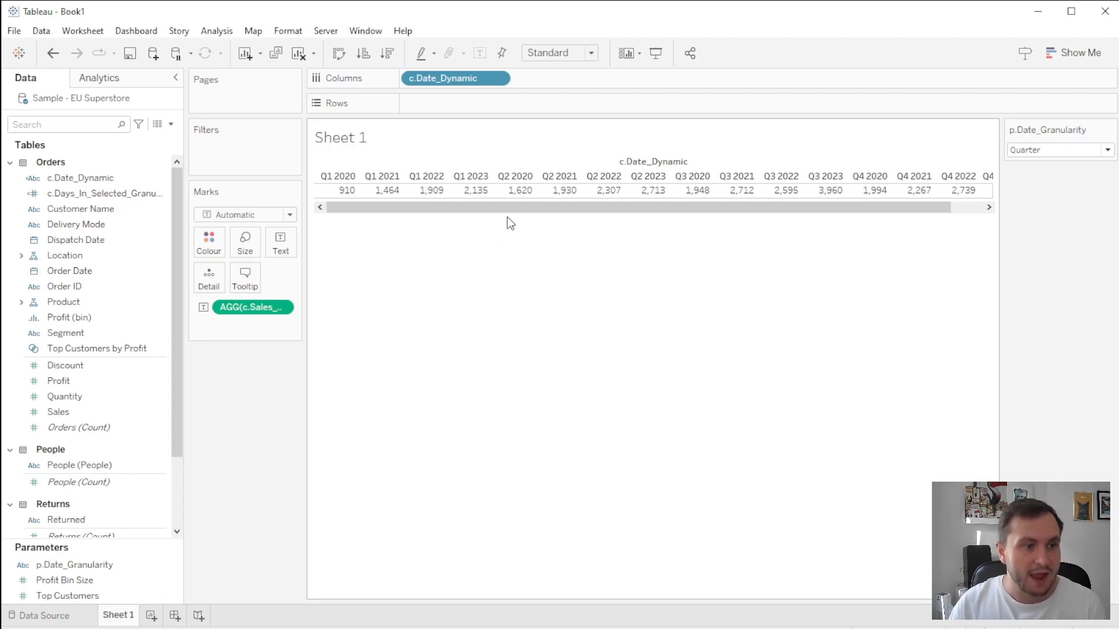
drag(514, 210, 389, 208)
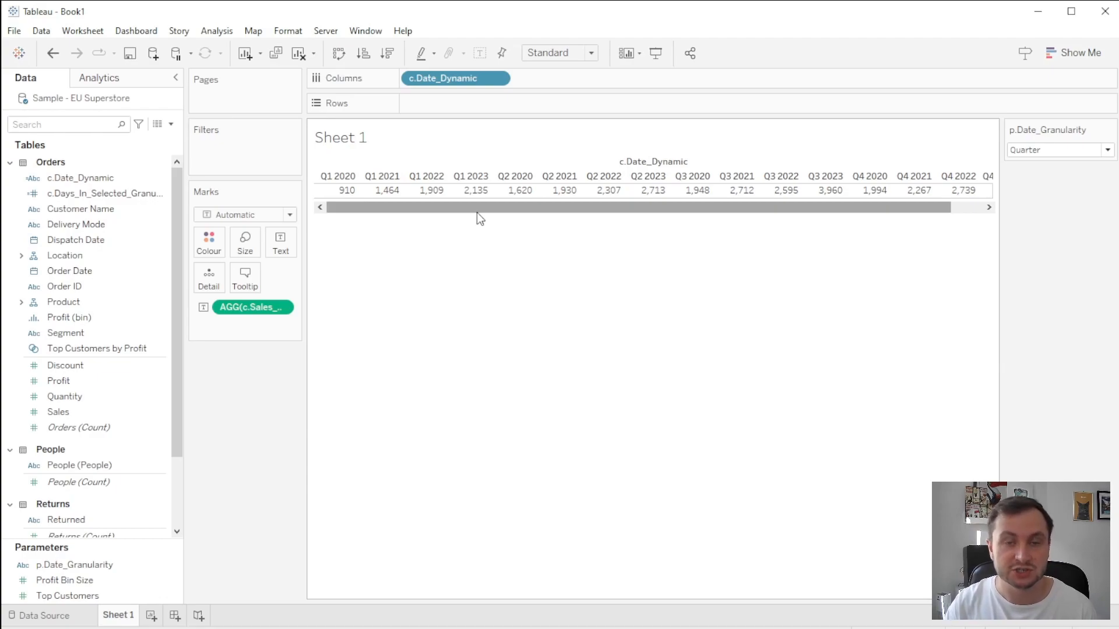
Sort c.Date_Dynamic in ascending order by the field Order Date with Maximum aggregation
right_click(435, 78)
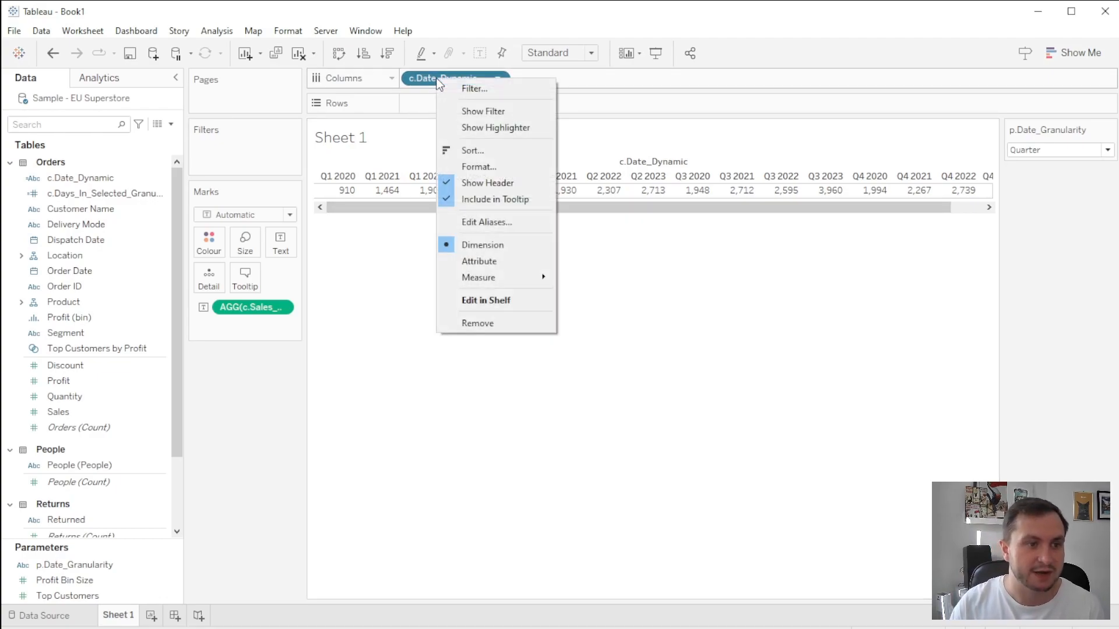
click(487, 150)
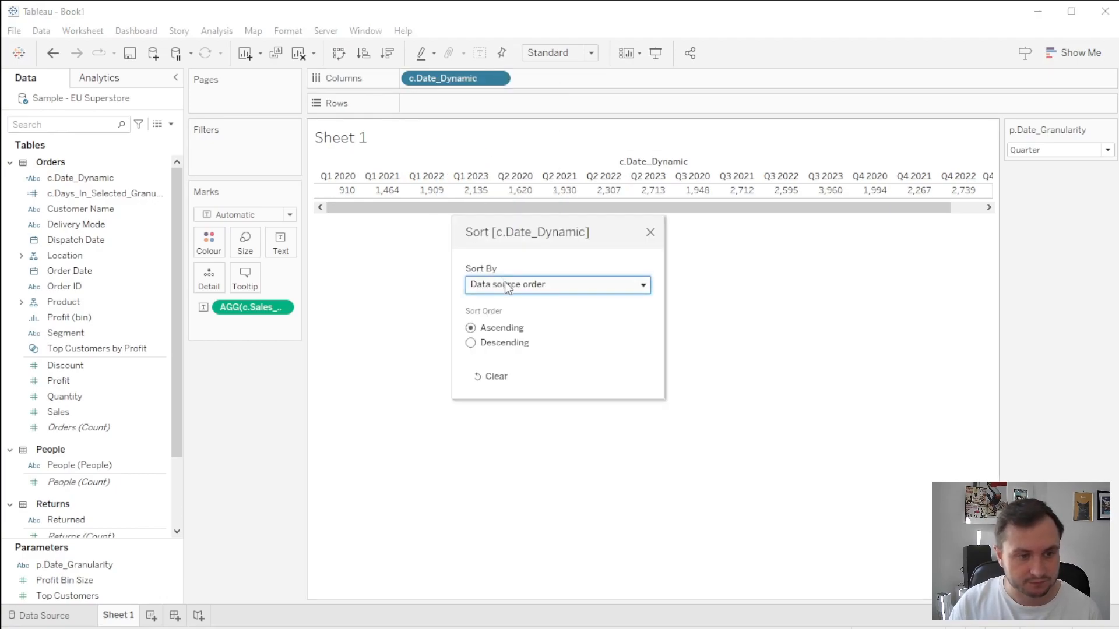
click(507, 286)
click(493, 326)
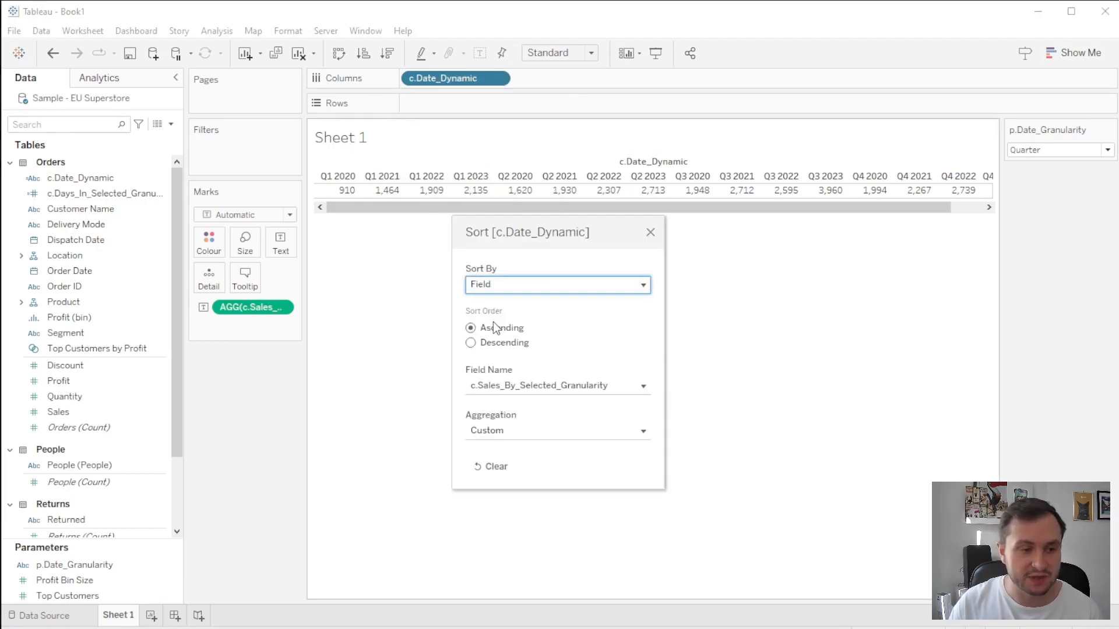
click(515, 385)
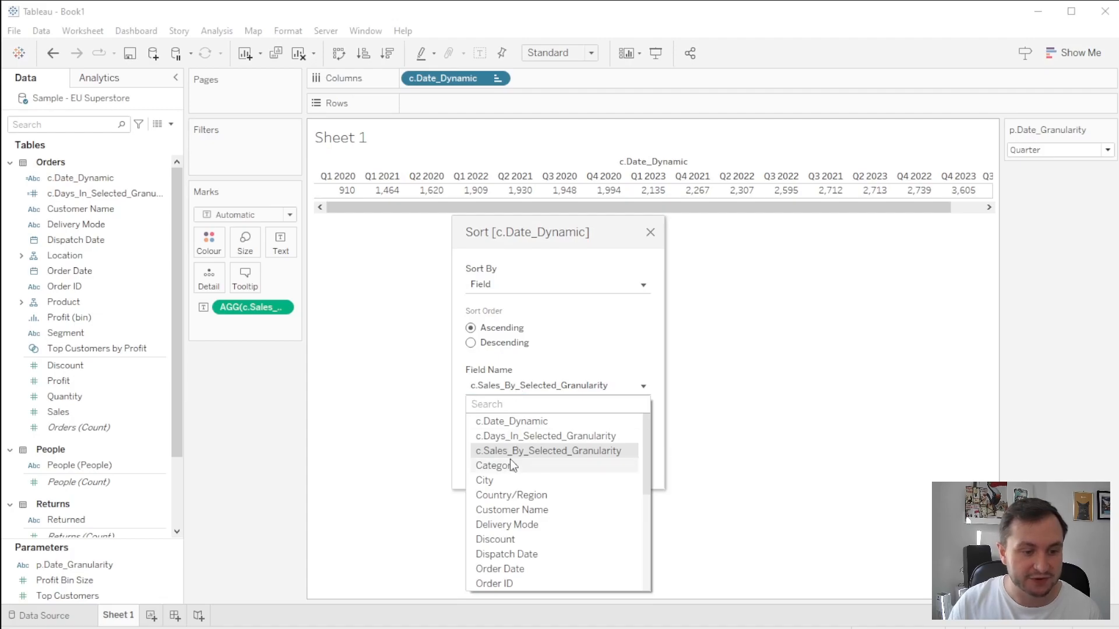
click(500, 570)
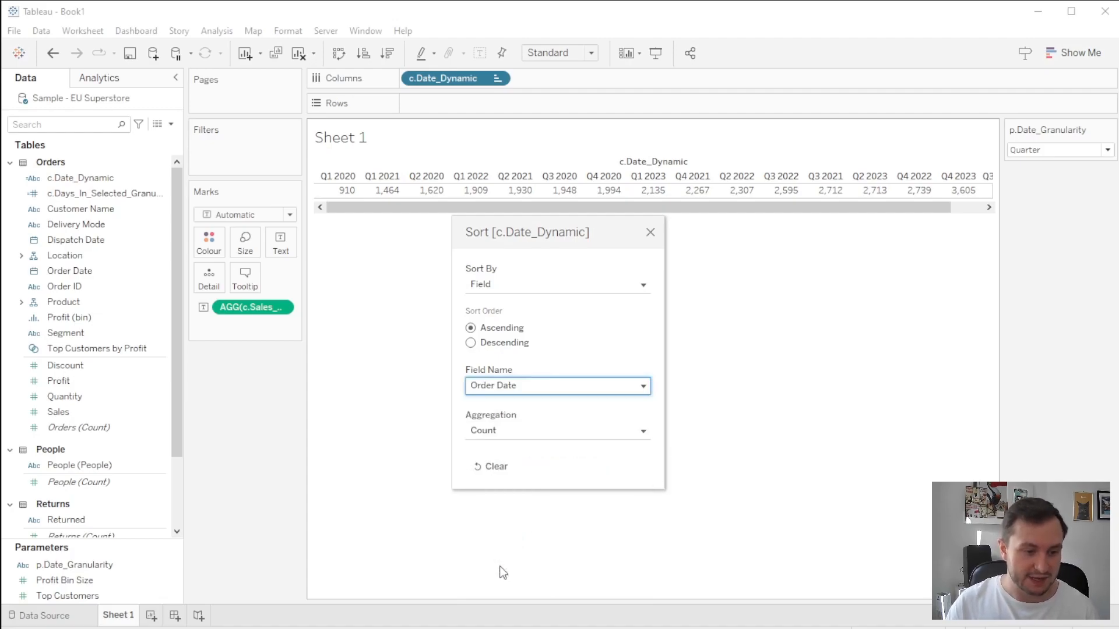
click(534, 430)
click(513, 484)
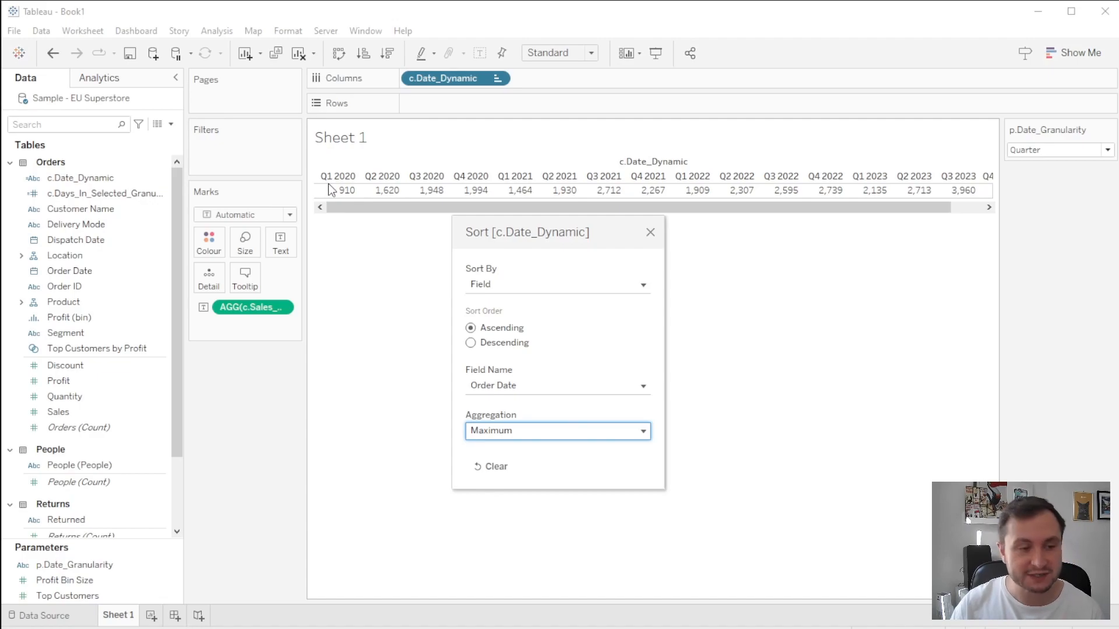
click(651, 233)
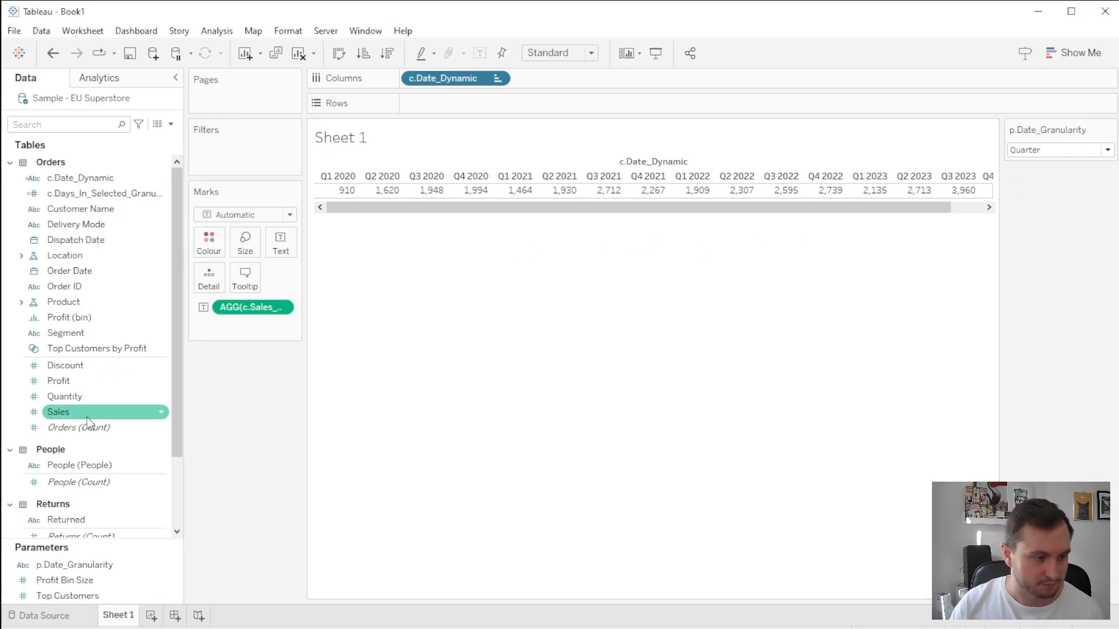
Add Sales to the table and set the default number format of c.Sales_By_Selected_Granularity to Currency (Custom) without decimals
drag(58, 417, 384, 193)
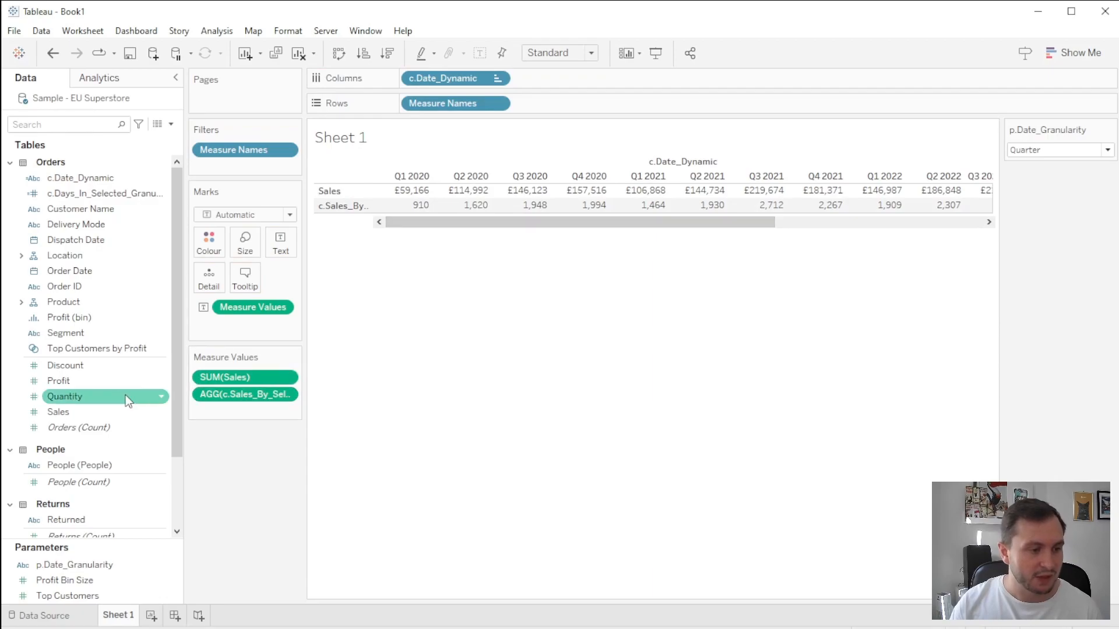
scroll(111, 485, down, 5)
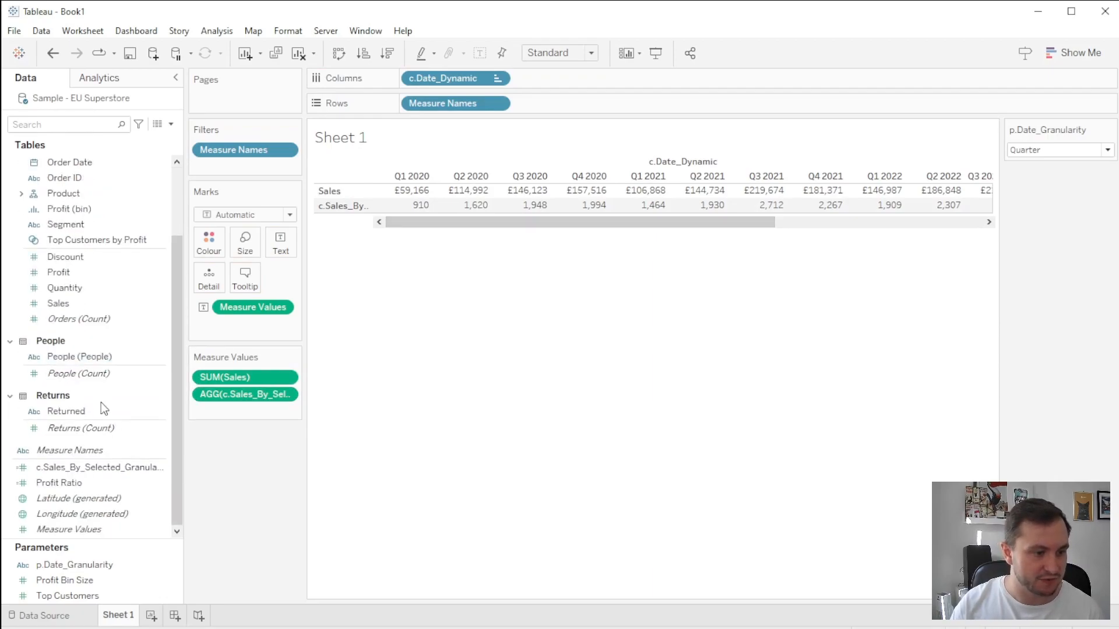
right_click(106, 471)
mouse_move(200, 354)
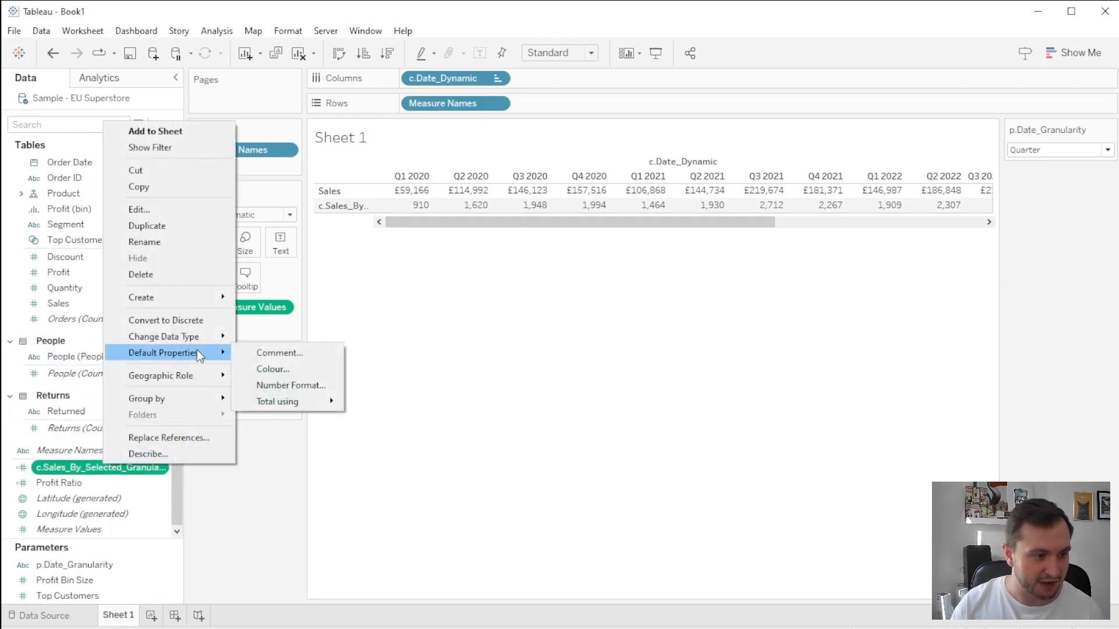
click(296, 385)
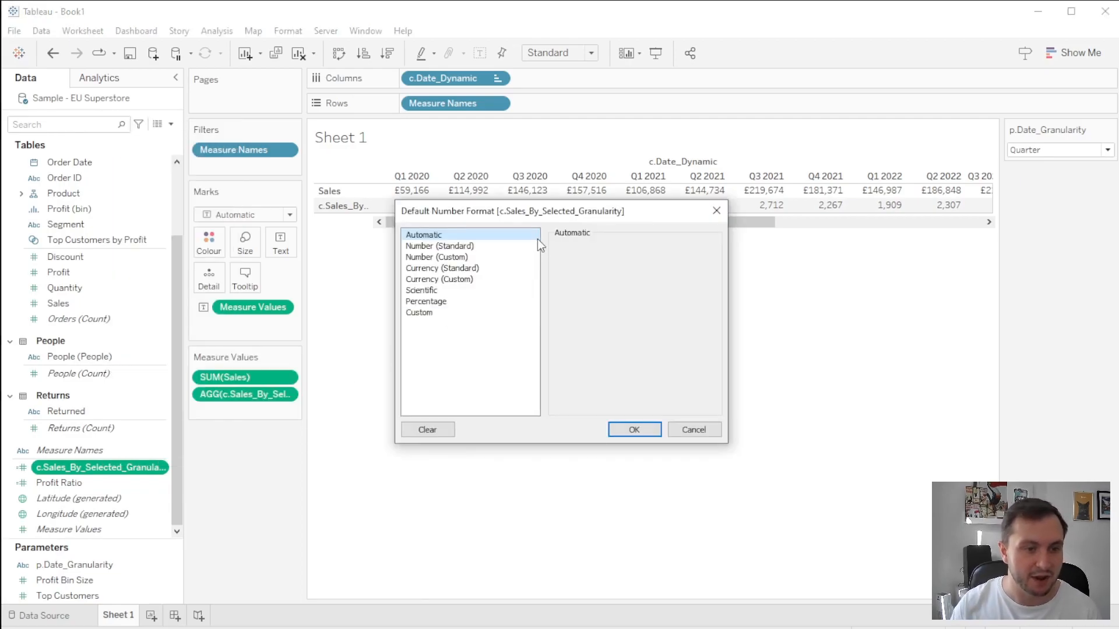
click(471, 279)
double_click(596, 266)
click(651, 430)
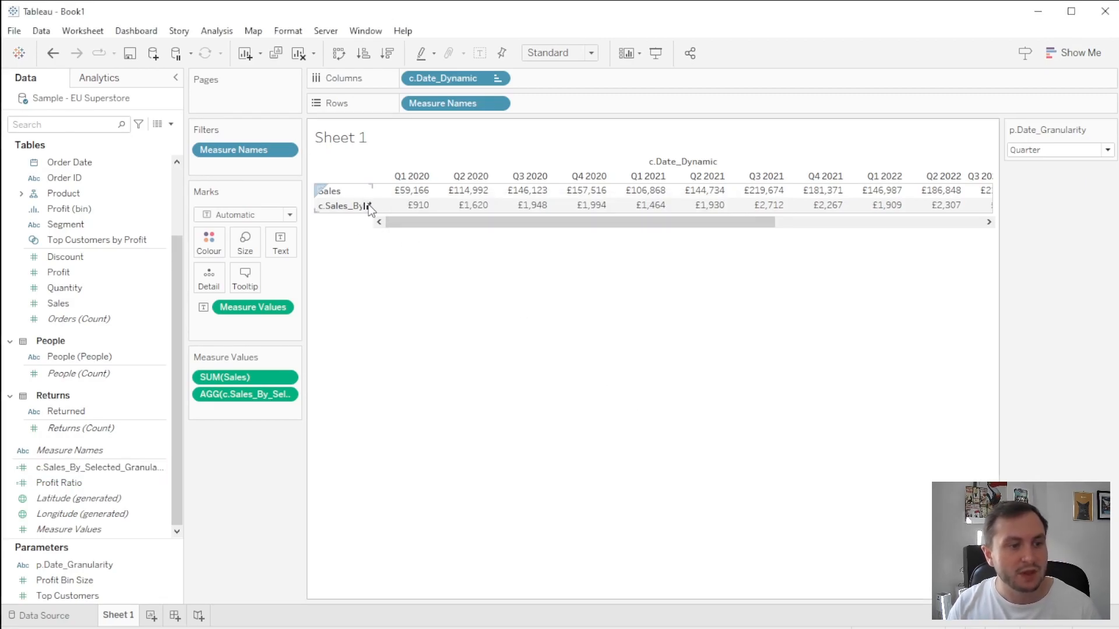
Convert c.Days_In_Selected_Granularity to a measure and add it to Measure Values between Sales and c.Sales_By_Selected_Granularity
scroll(99, 327, up, 3)
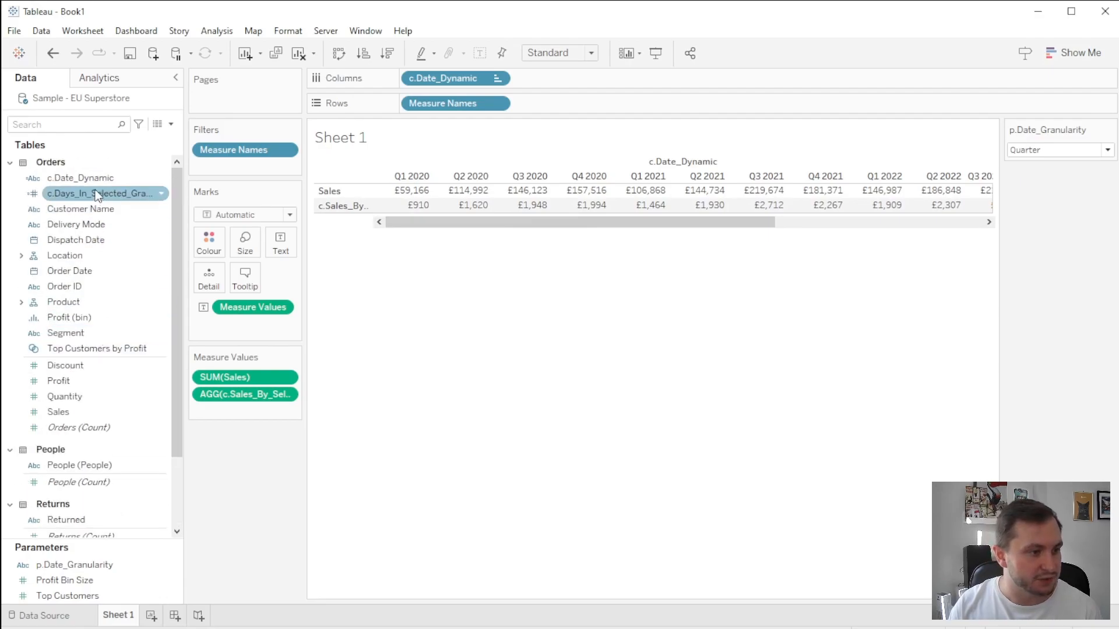
drag(97, 194, 92, 381)
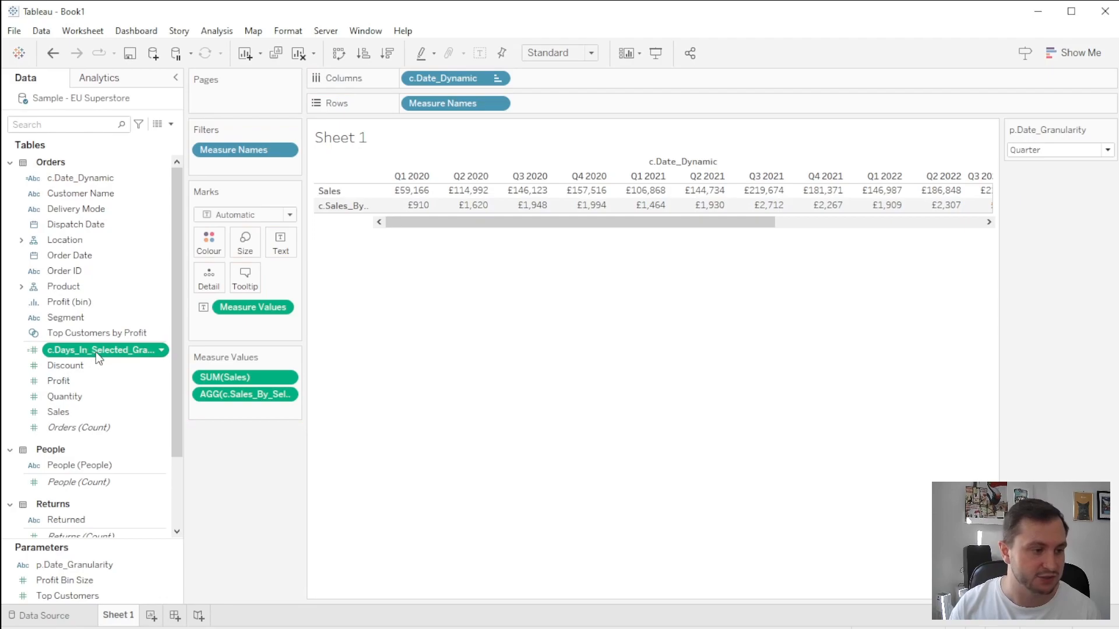
drag(82, 351, 259, 385)
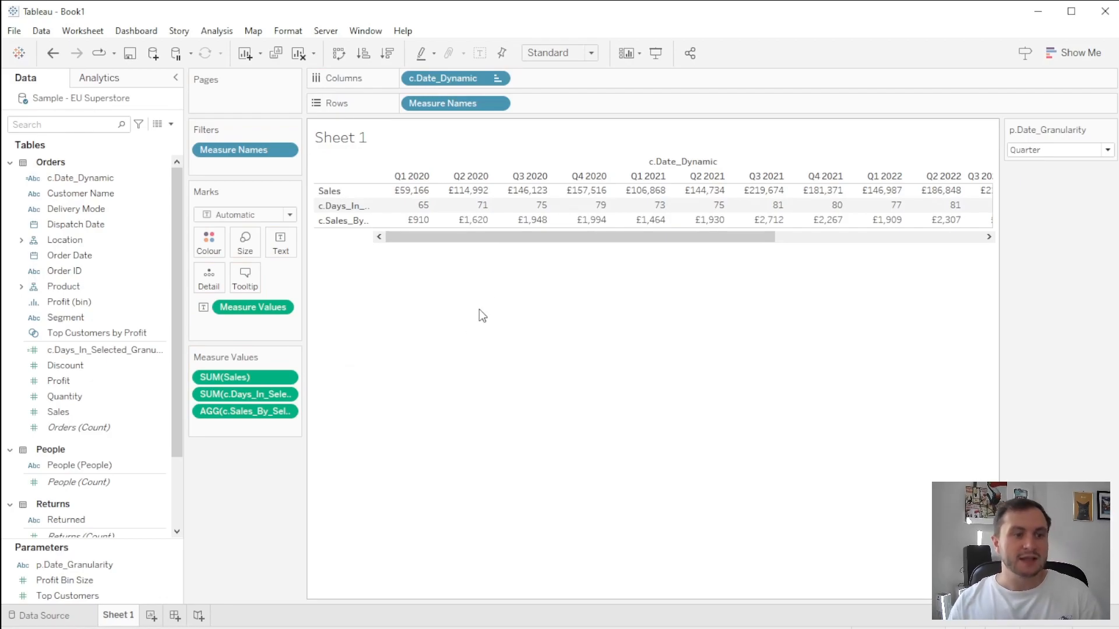
Widen the table's row header column enough to fit the full measure names
drag(373, 193, 425, 291)
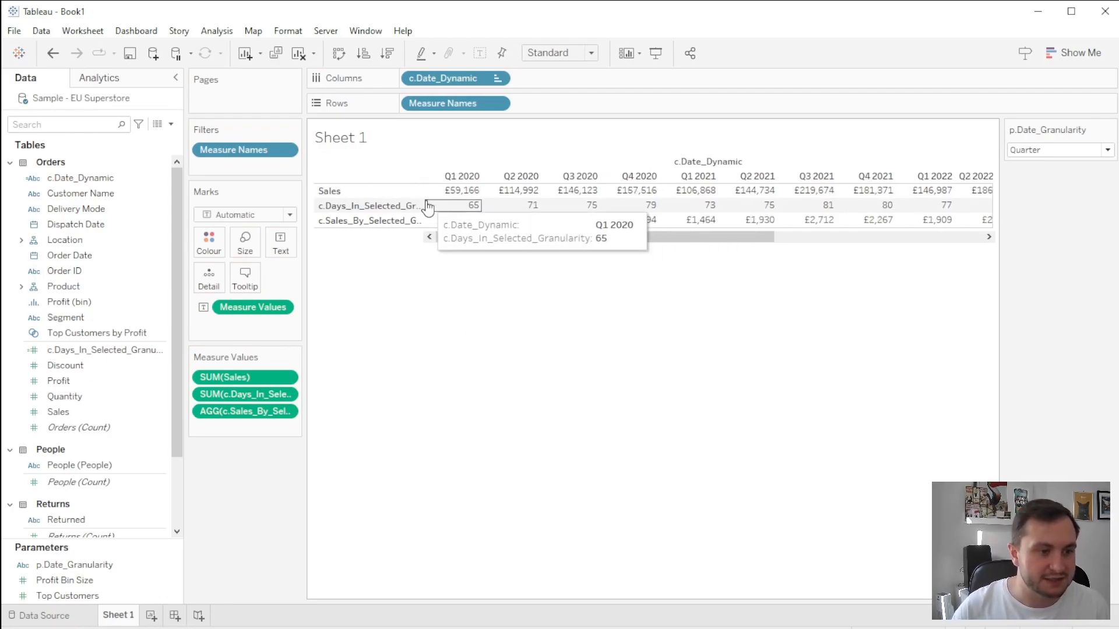
drag(434, 203, 469, 208)
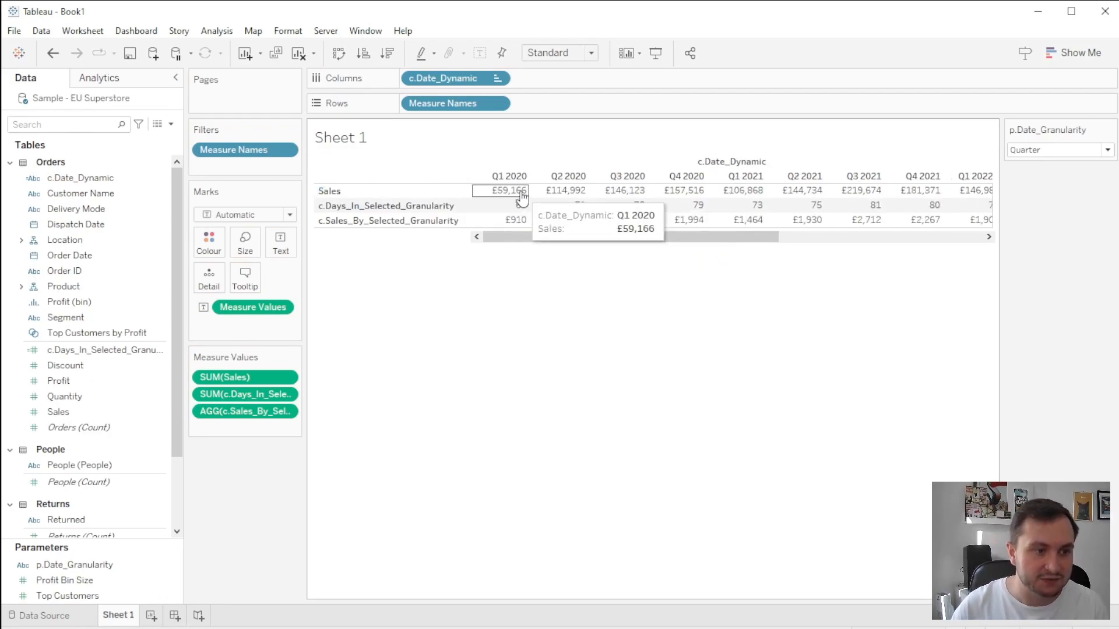
mouse_move(515, 217)
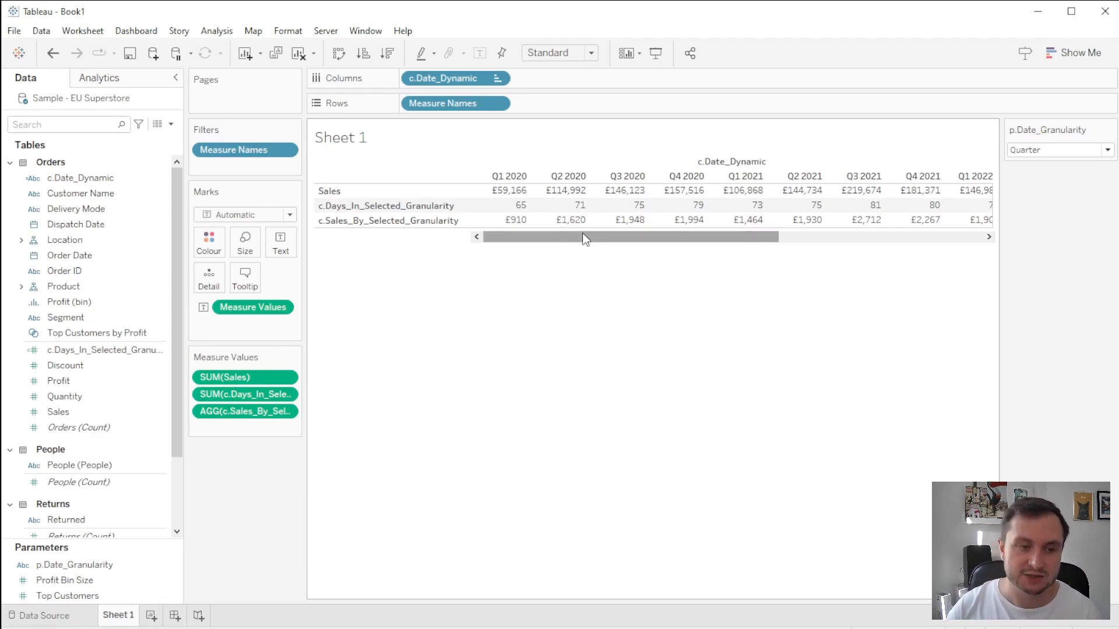
Test the table by switching p.Date_Granularity to Day, Year and finally Month
click(1039, 151)
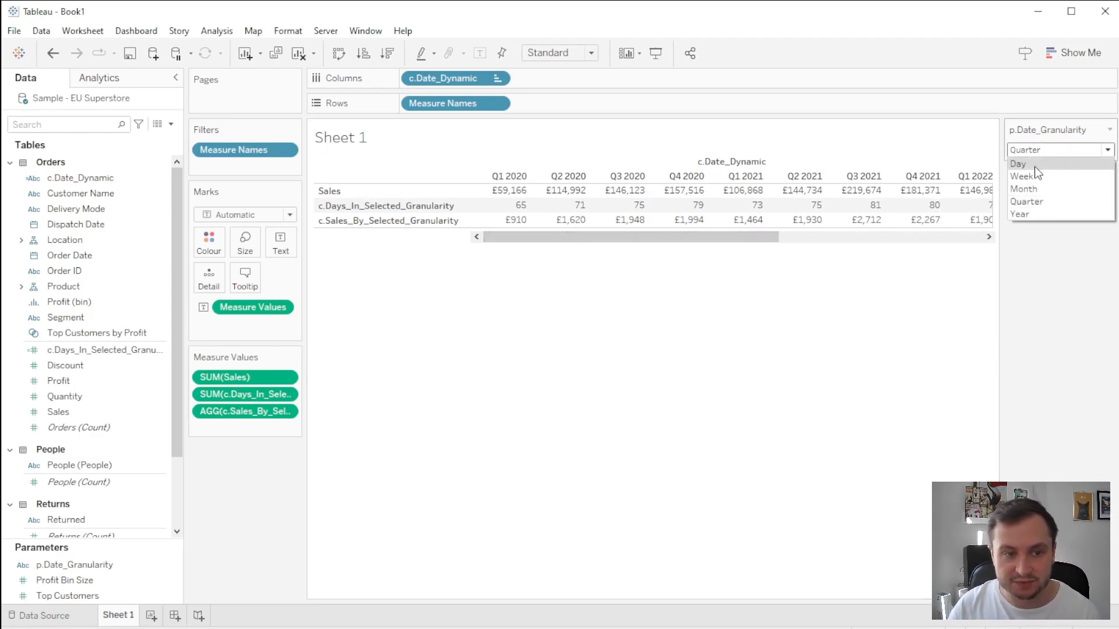
click(1034, 166)
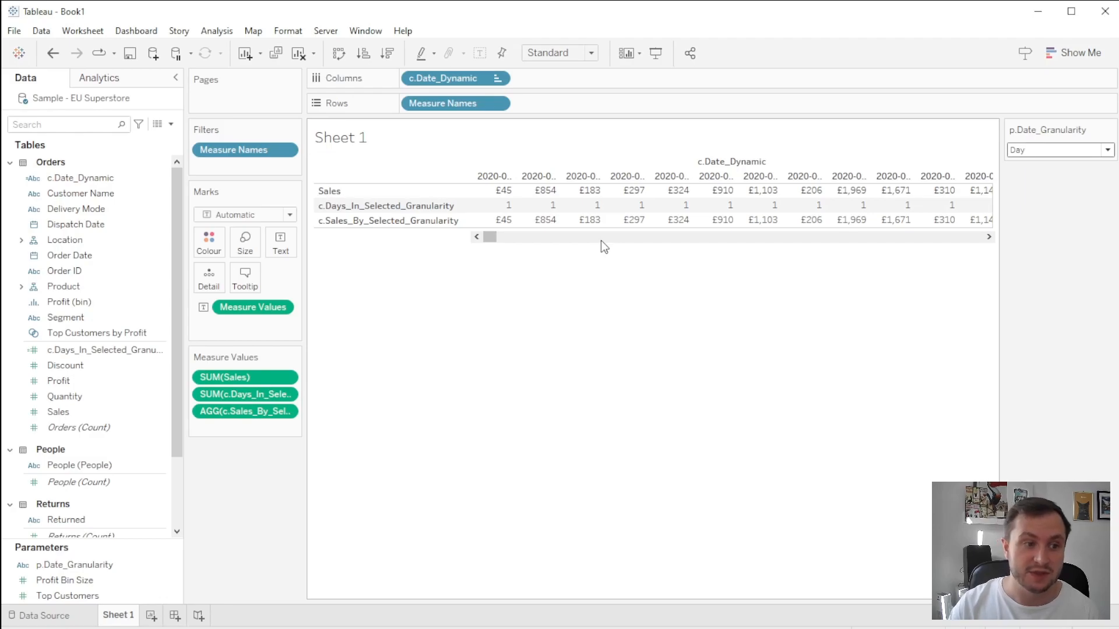
click(1038, 150)
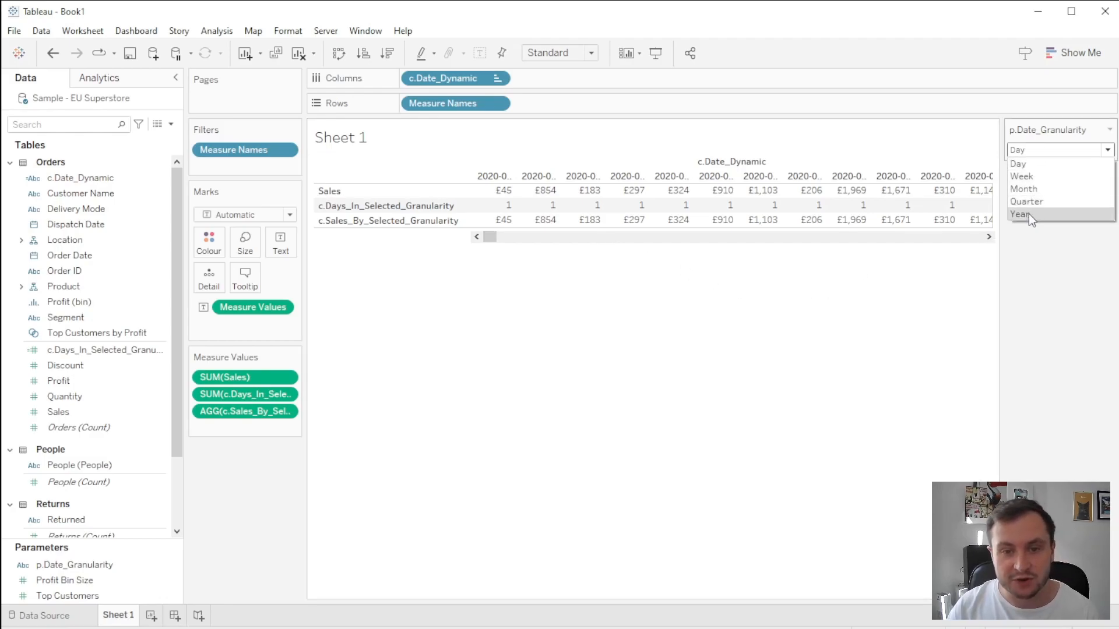
click(1029, 214)
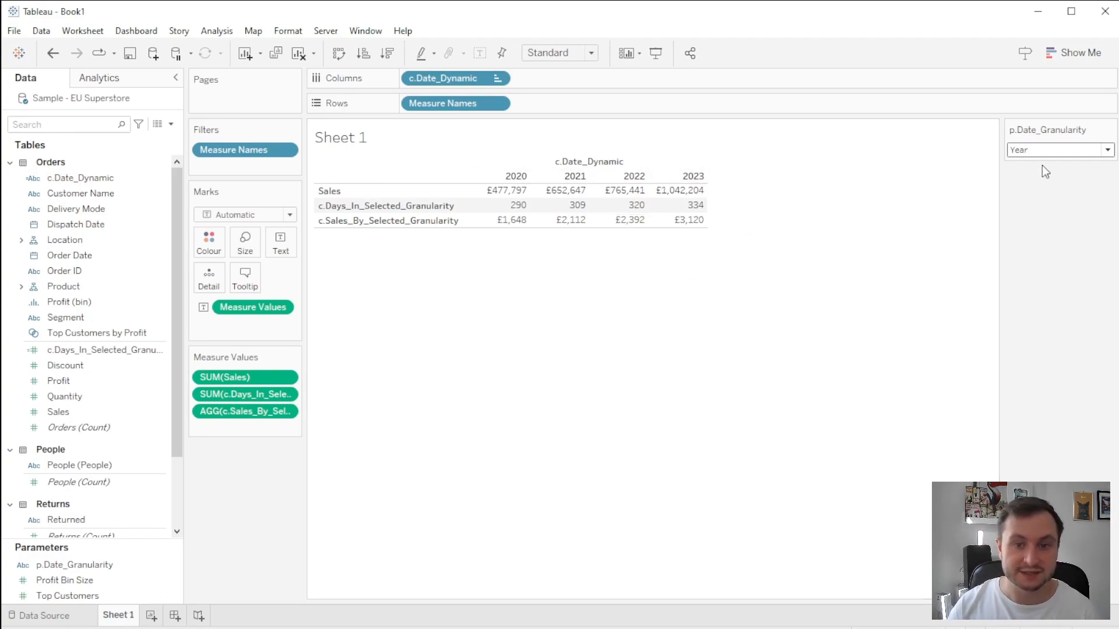
click(1043, 150)
click(1043, 187)
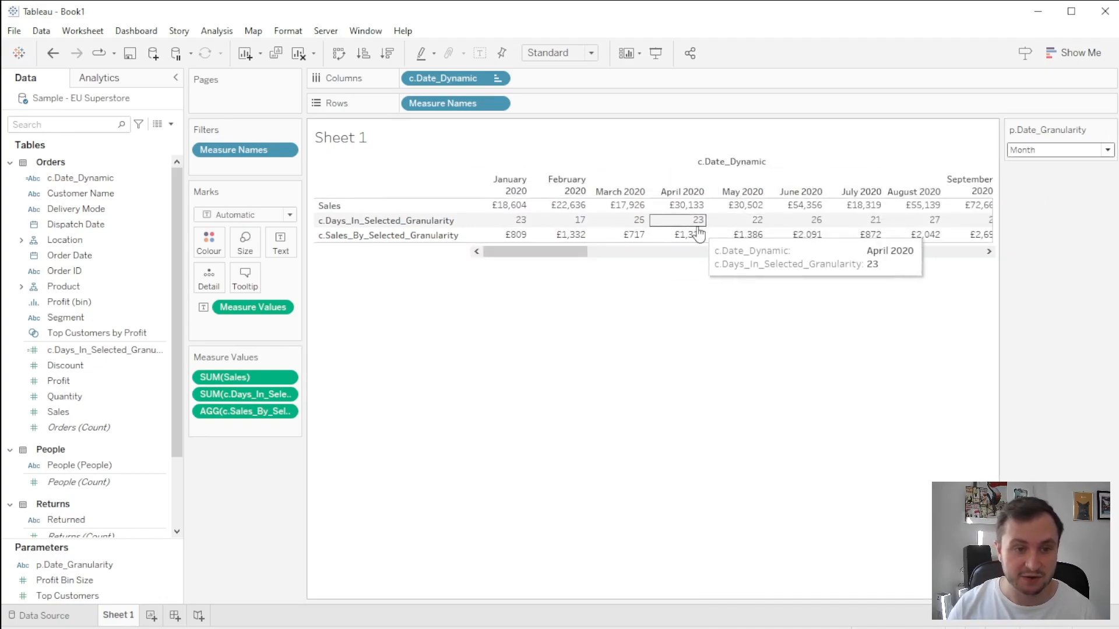